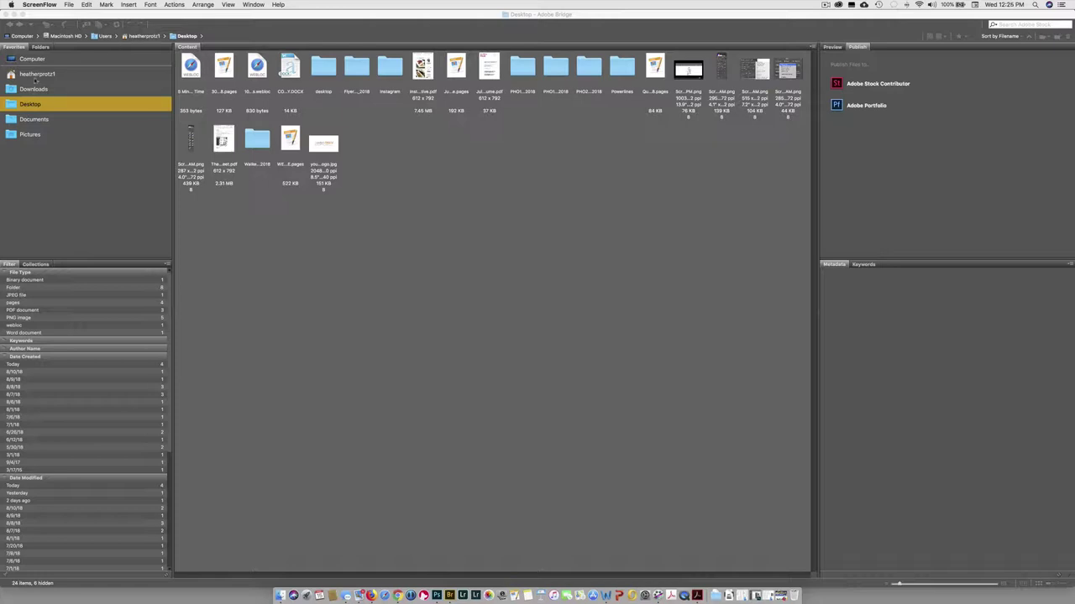
Make Adobe Bridge the active application, with the Desktop folder's 24 items listed.
{"action": "left_click", "coordinate": [11, 264]}
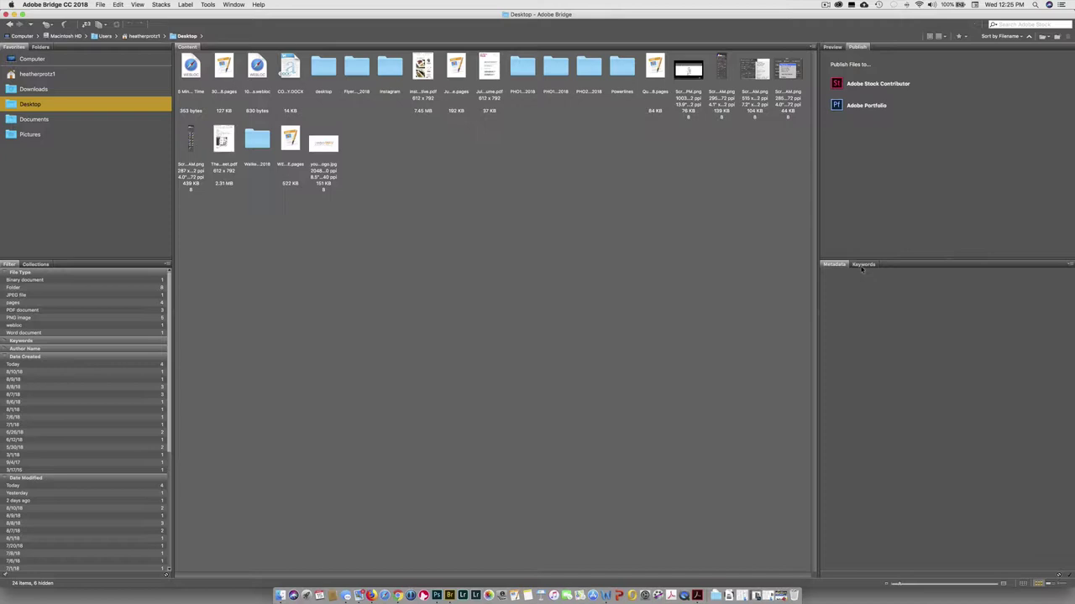
Hide the Collections panel from the Window menu.
{"action": "left_click", "coordinate": [36, 264]}
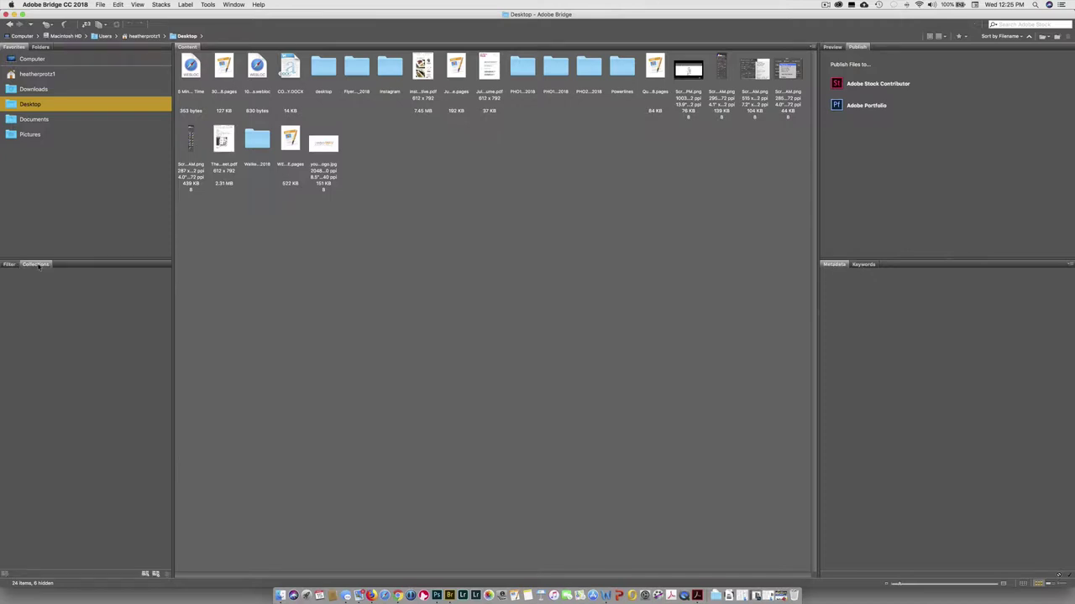
{"action": "left_click", "coordinate": [234, 4]}
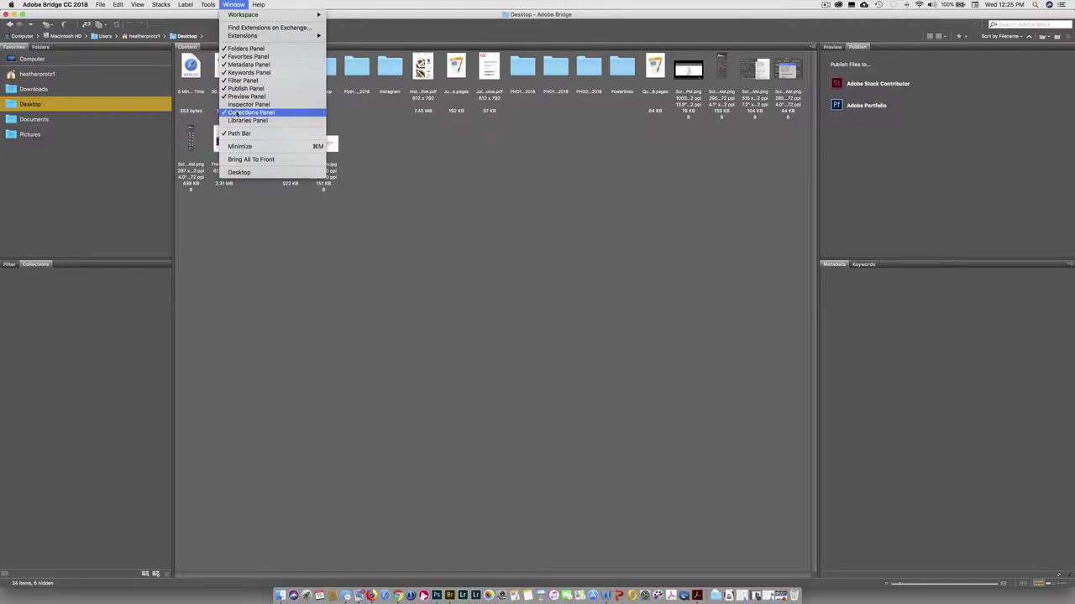
{"action": "left_click", "coordinate": [239, 111]}
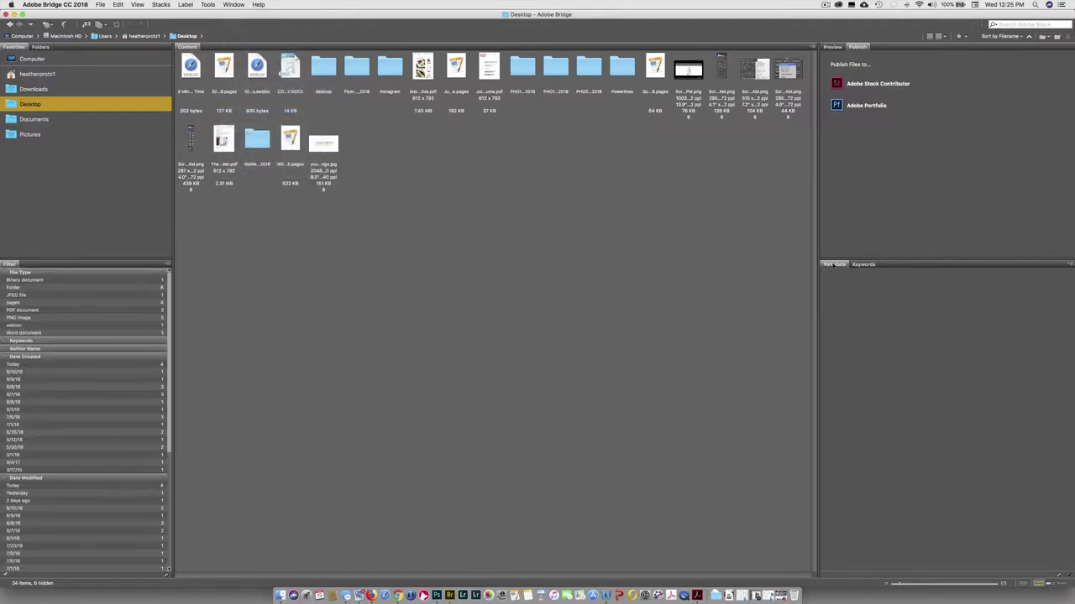
Dock the Metadata panel into the Filter panel group and bring Metadata to the front.
{"action": "left_click_drag", "start_coordinate": [834, 264], "coordinate": [105, 272]}
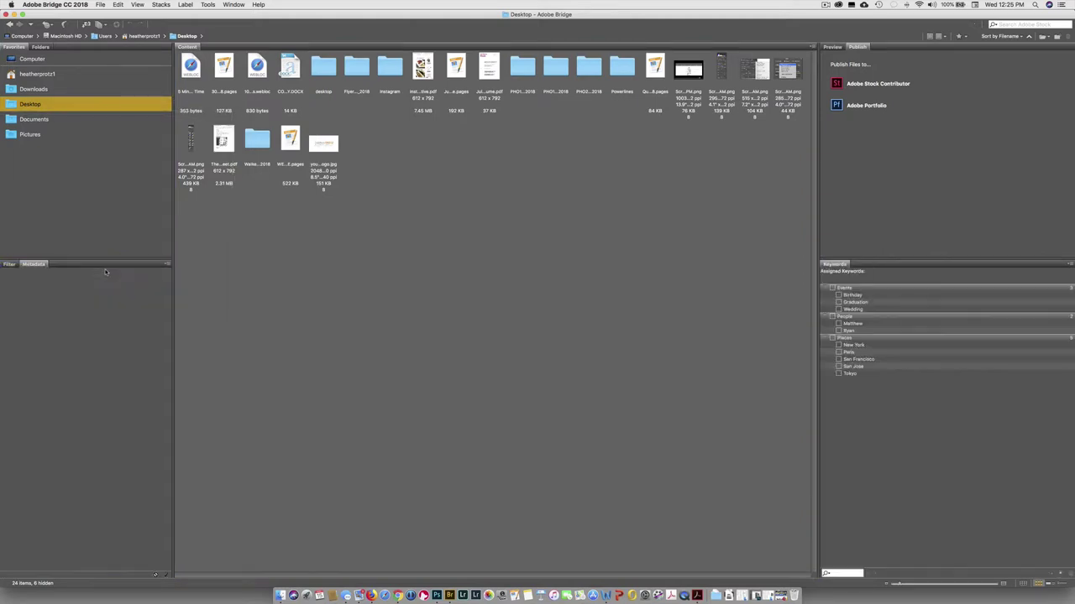
{"action": "left_click", "coordinate": [9, 264]}
{"action": "left_click", "coordinate": [34, 264]}
Open the desktop subfolder and preview IMG_9717.jpg in the Preview panel.
{"action": "left_click", "coordinate": [324, 73]}
{"action": "double_click", "coordinate": [324, 72]}
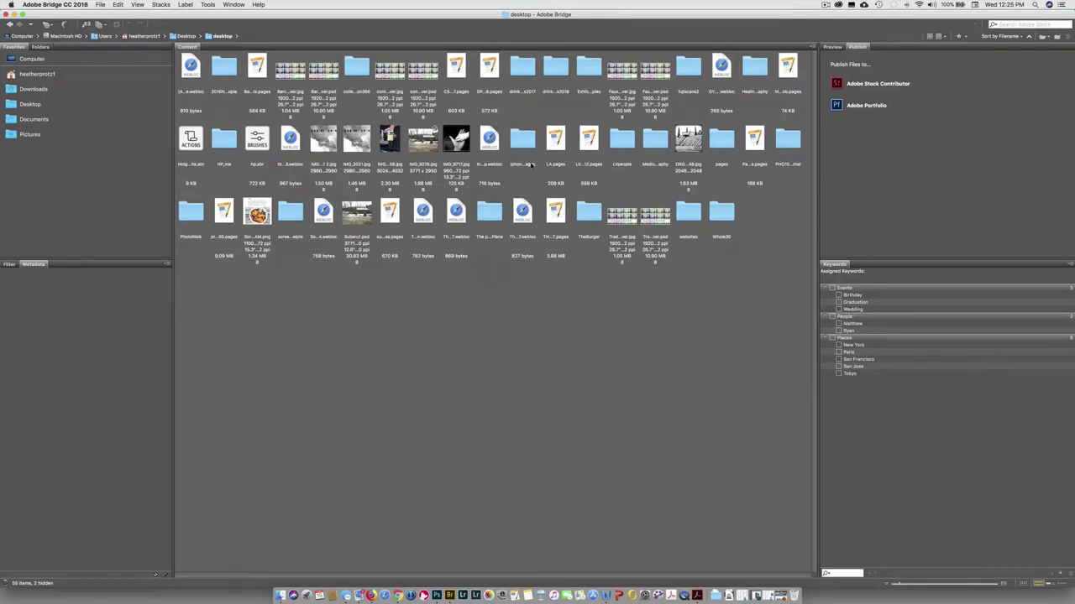
{"action": "left_click", "coordinate": [455, 144]}
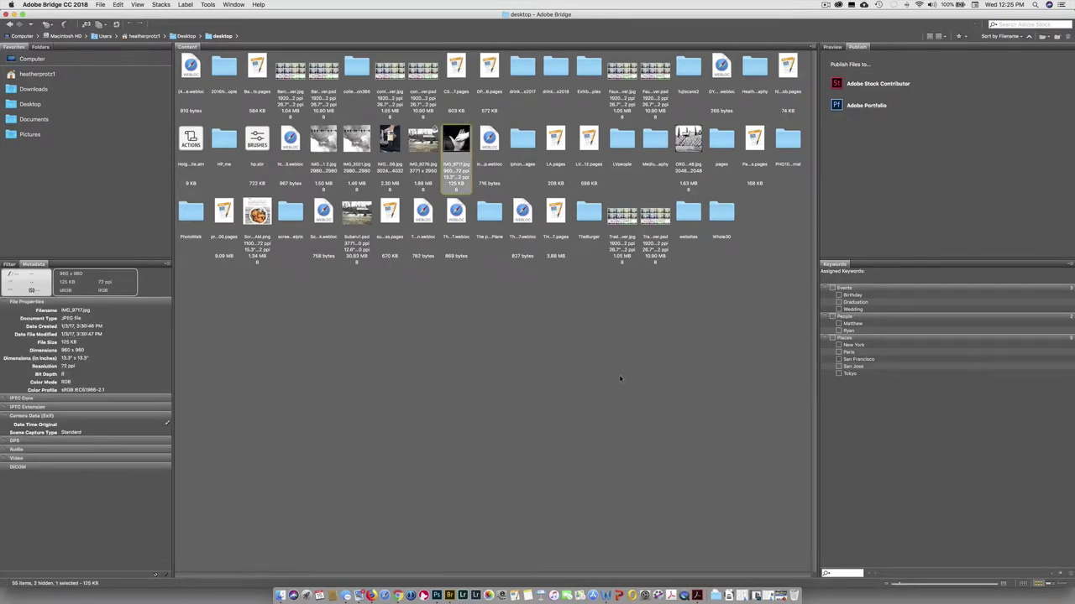
{"action": "left_click", "coordinate": [832, 47]}
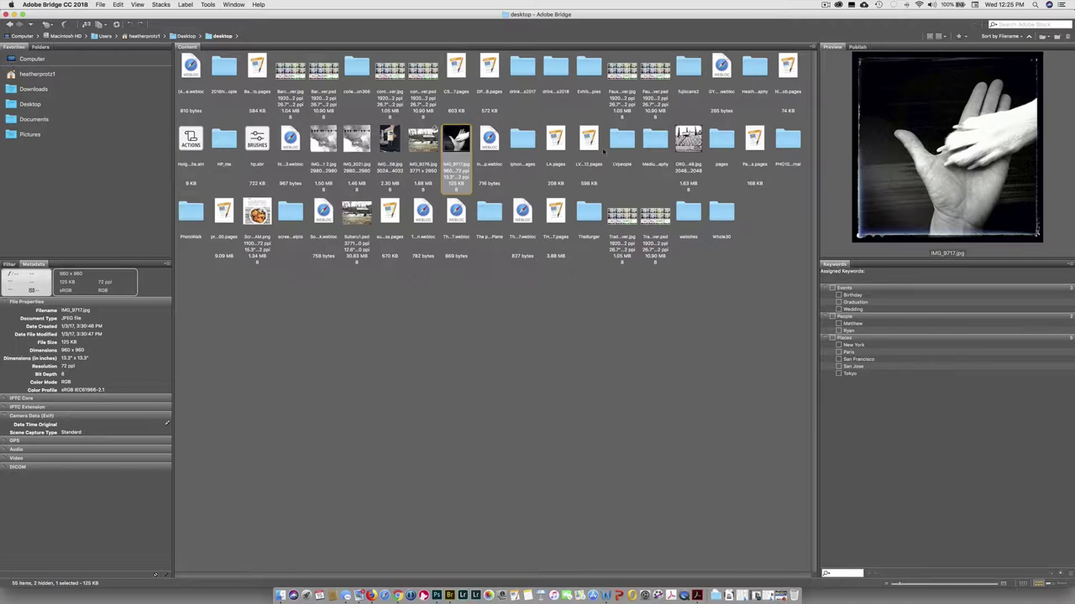
Hide the Keywords and Publish panels from the Window menu.
{"action": "left_click", "coordinate": [233, 5]}
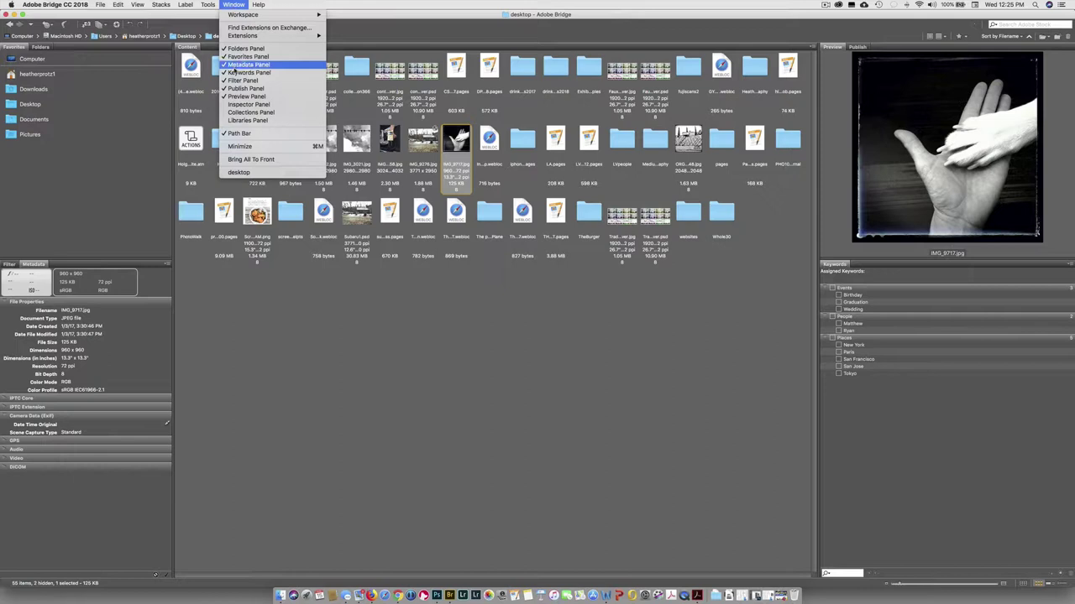
{"action": "left_click", "coordinate": [236, 74]}
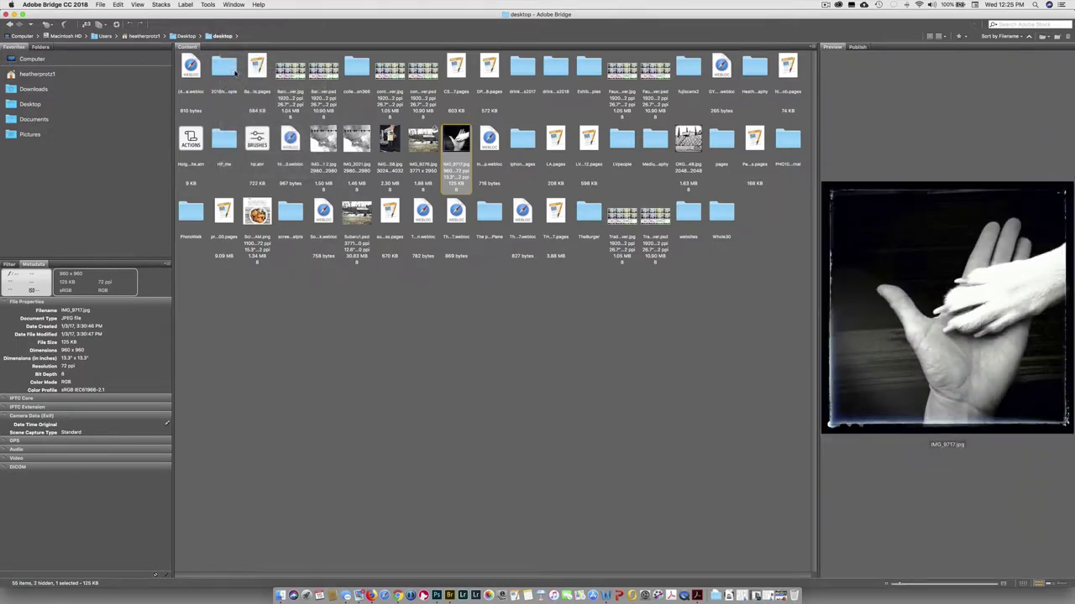
{"action": "left_click", "coordinate": [235, 5]}
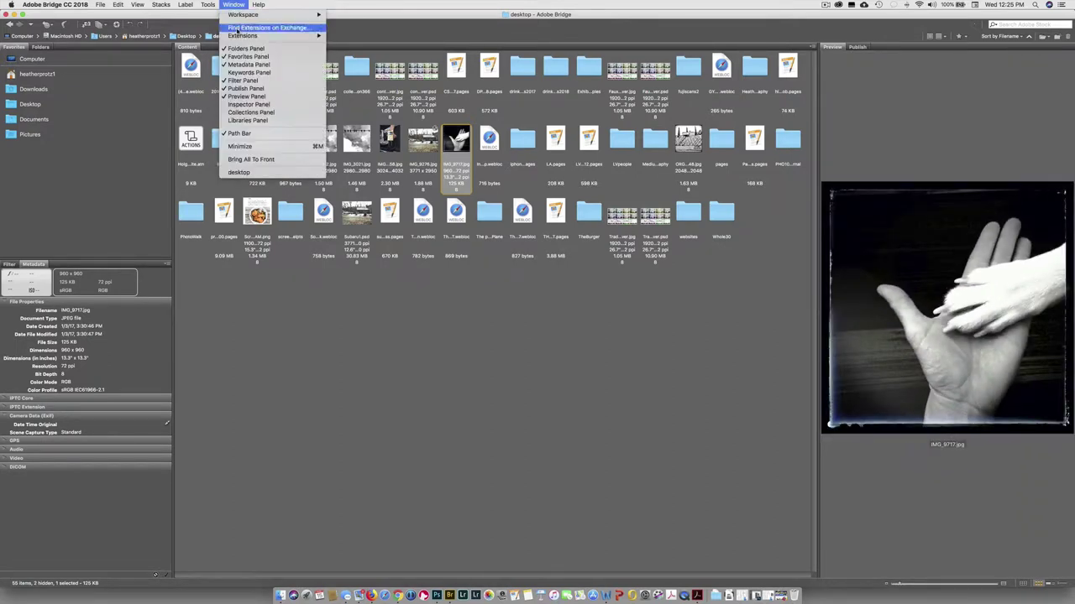
{"action": "left_click", "coordinate": [239, 88]}
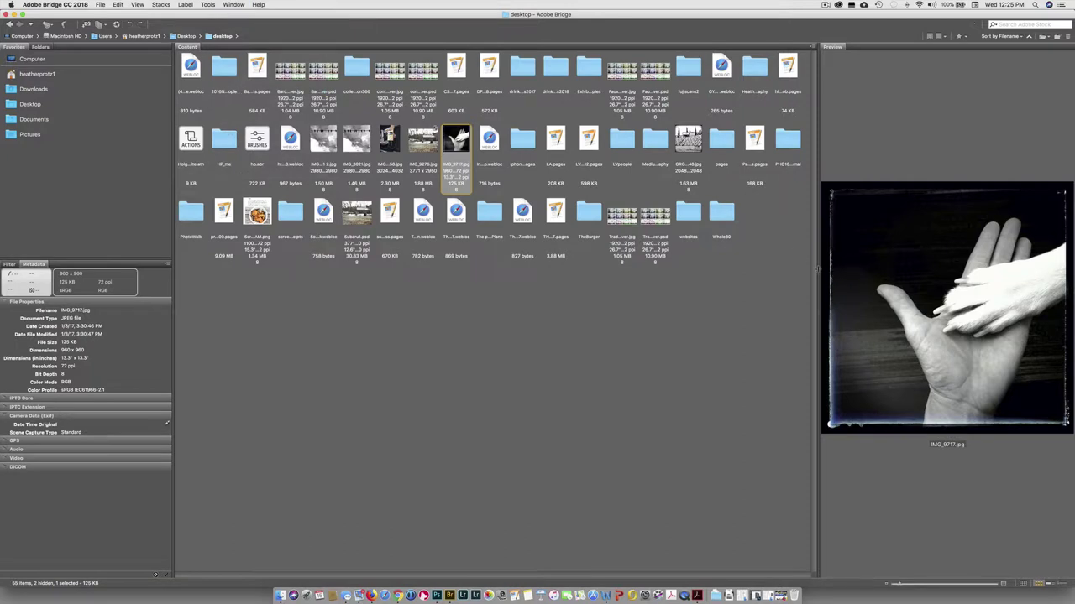
Widen the Content panel over the Preview area and size thumbnails to six per row.
{"action": "left_click_drag", "start_coordinate": [816, 269], "coordinate": [420, 267]}
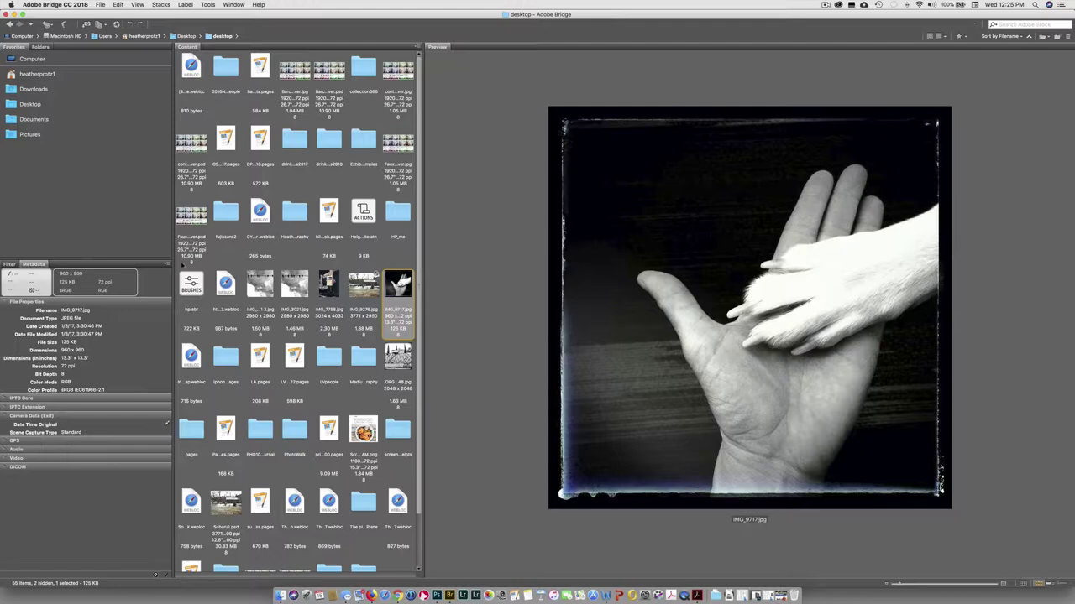
{"action": "left_click_drag", "start_coordinate": [173, 263], "coordinate": [136, 255]}
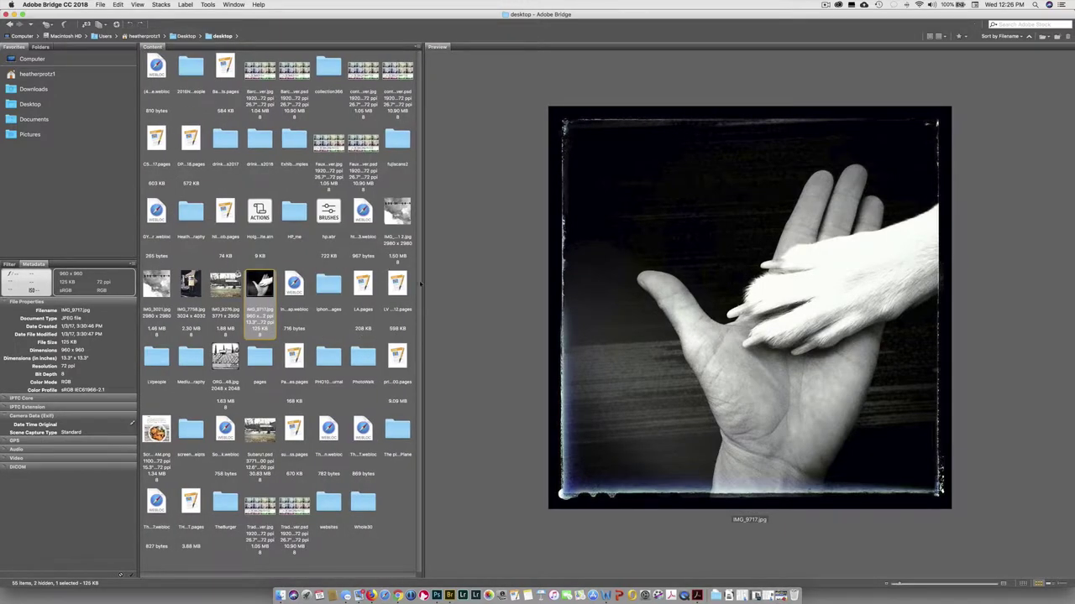
{"action": "left_click_drag", "start_coordinate": [421, 283], "coordinate": [355, 282]}
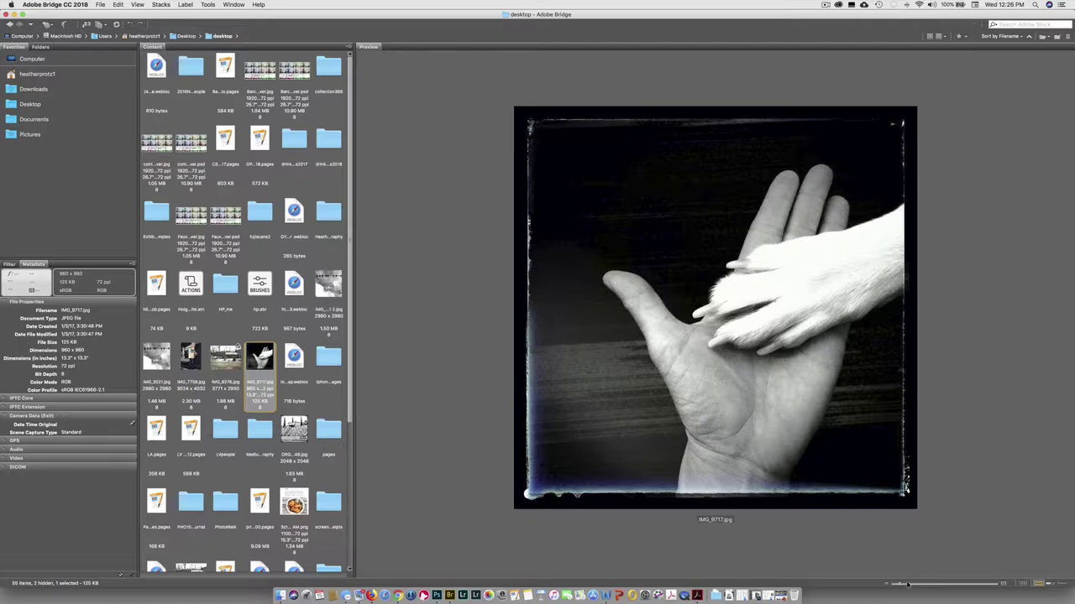
{"action": "left_click_drag", "start_coordinate": [900, 585], "coordinate": [965, 585]}
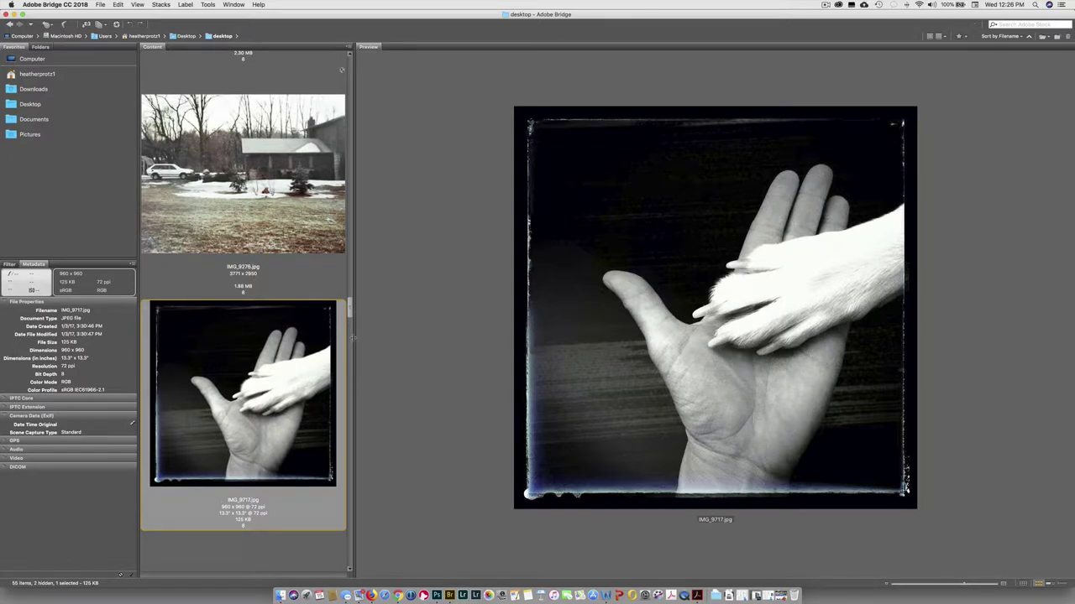
{"action": "left_click_drag", "start_coordinate": [353, 339], "coordinate": [1066, 301]}
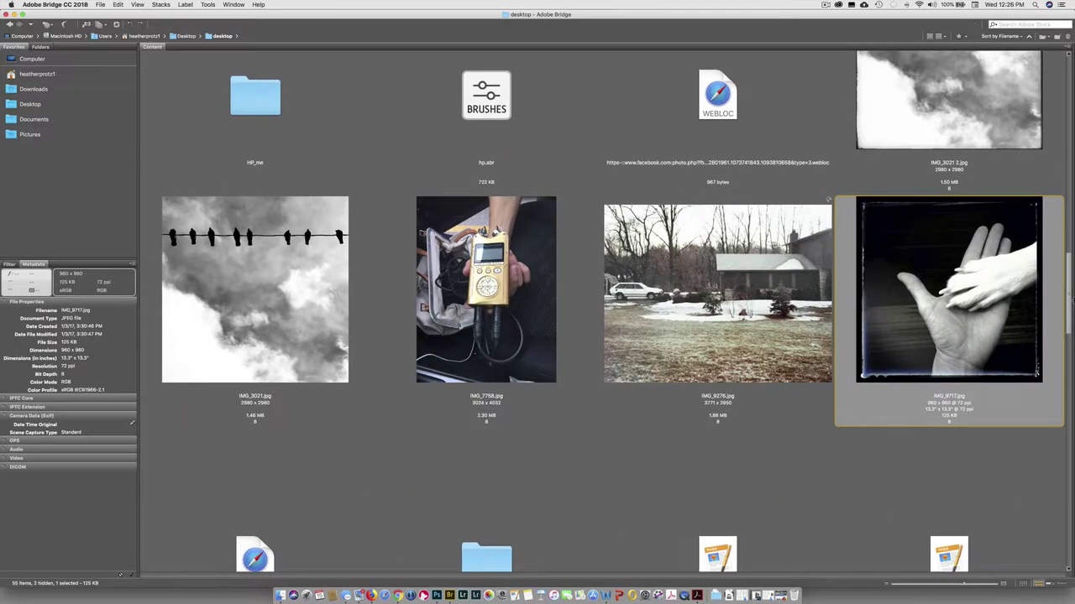
{"action": "left_click_drag", "start_coordinate": [963, 585], "coordinate": [984, 585]}
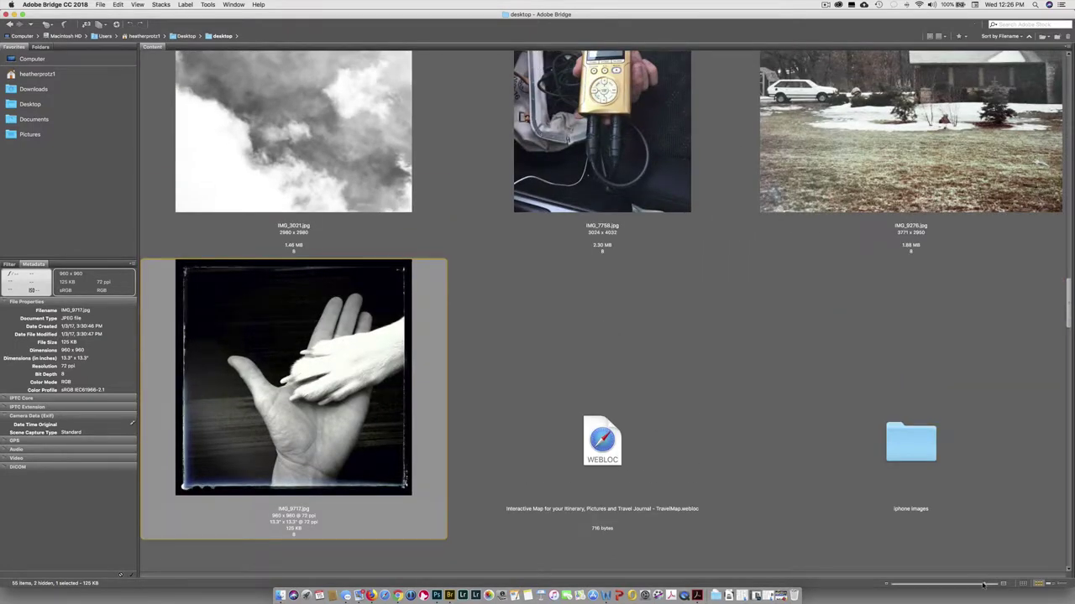
{"action": "left_click_drag", "start_coordinate": [983, 585], "coordinate": [942, 585]}
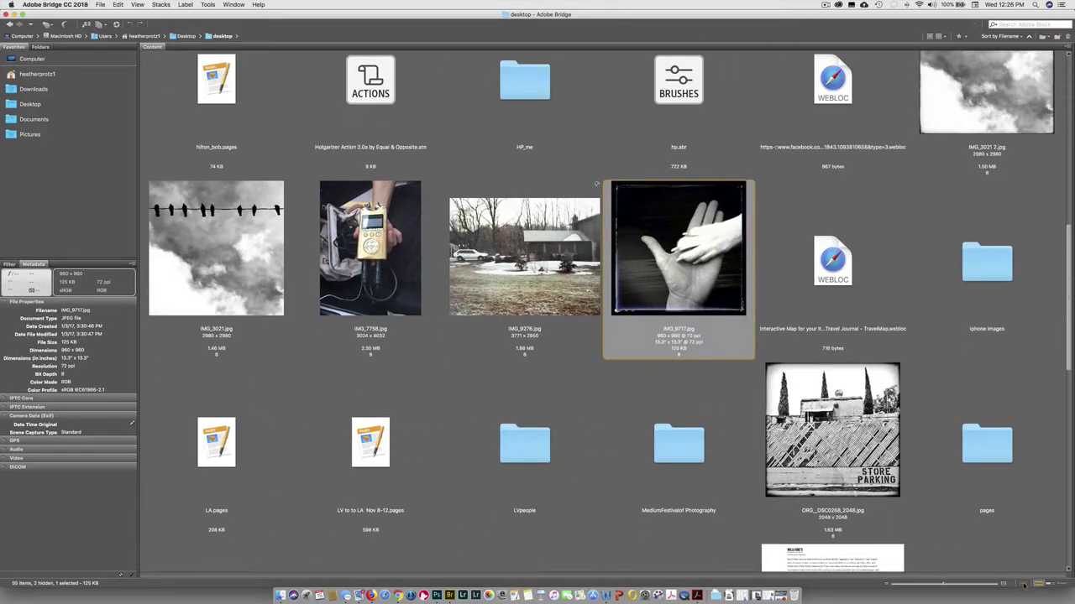
Try Lock Thumbnail Grid, revert to thumbnail view, and show IMG_3021.jpg's metadata.
{"action": "left_click", "coordinate": [1023, 585]}
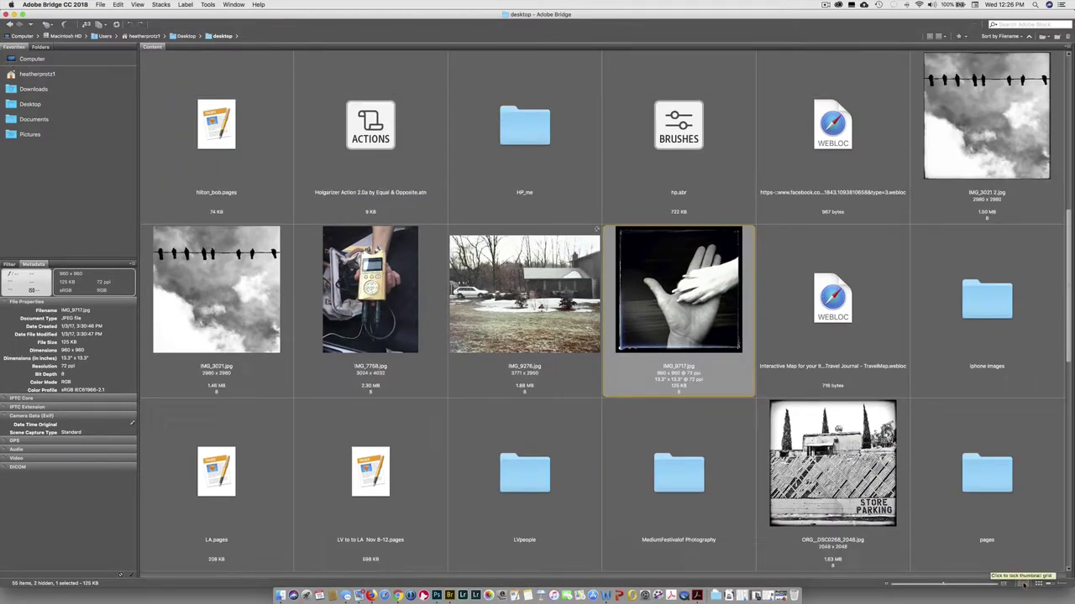
{"action": "left_click", "coordinate": [1039, 586]}
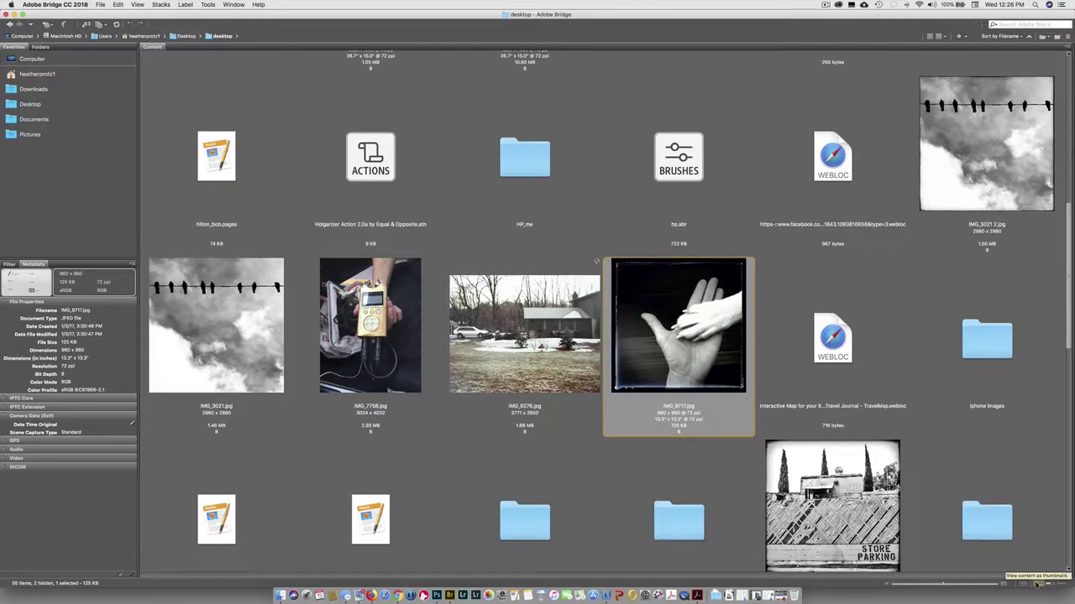
{"action": "scroll", "coordinate": [928, 269], "scroll_direction": "up", "scroll_amount": 10}
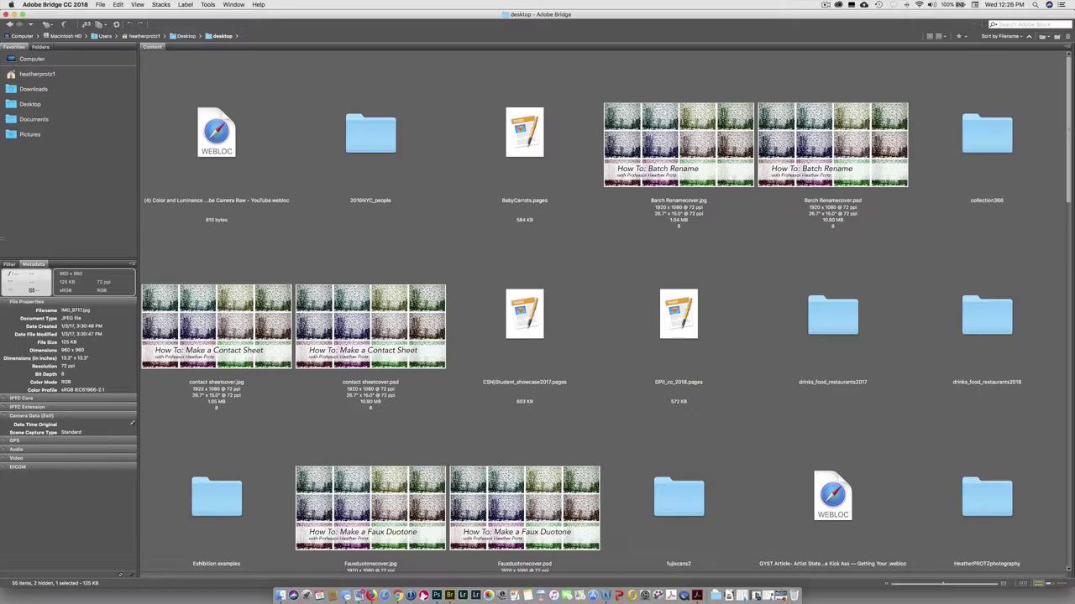
{"action": "scroll", "coordinate": [344, 250], "scroll_direction": "down", "scroll_amount": 15}
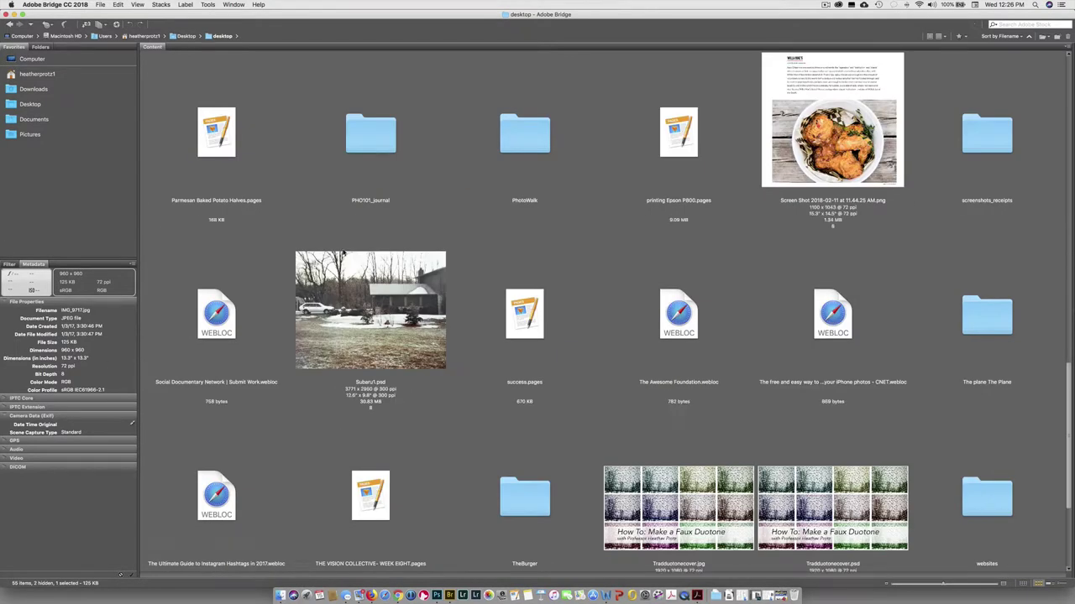
{"action": "scroll", "coordinate": [344, 252], "scroll_direction": "up", "scroll_amount": 3}
{"action": "scroll", "coordinate": [343, 252], "scroll_direction": "up", "scroll_amount": 3}
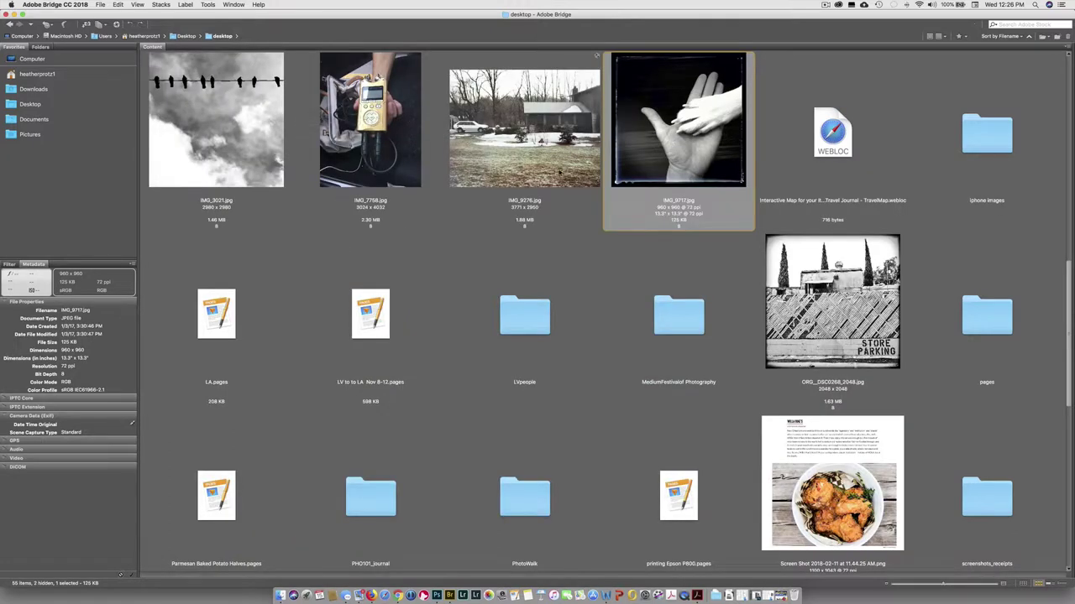
{"action": "left_click", "coordinate": [204, 118]}
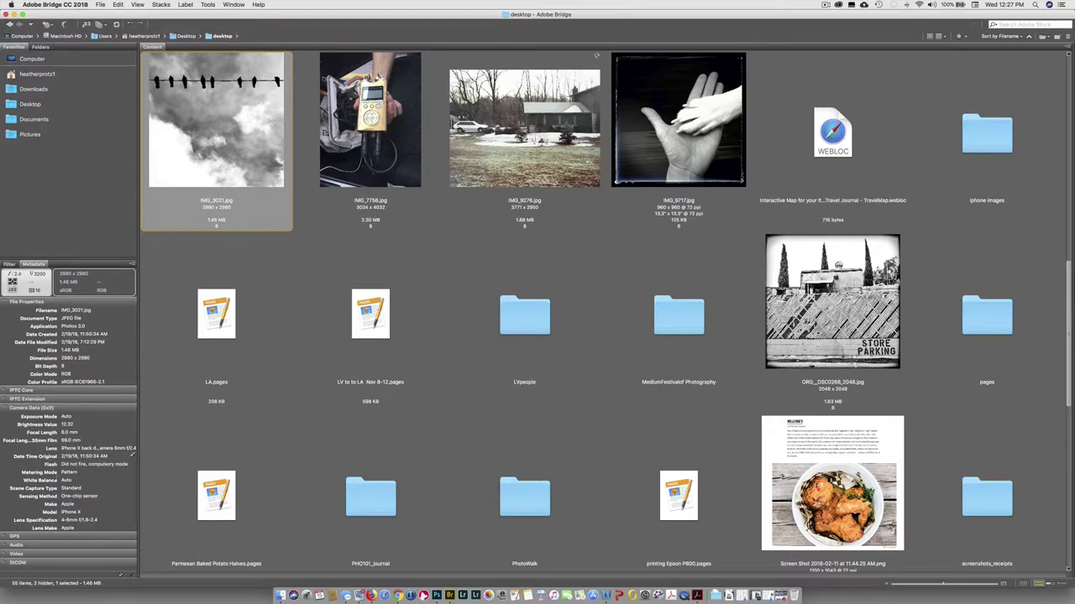
{"action": "left_click", "coordinate": [360, 125]}
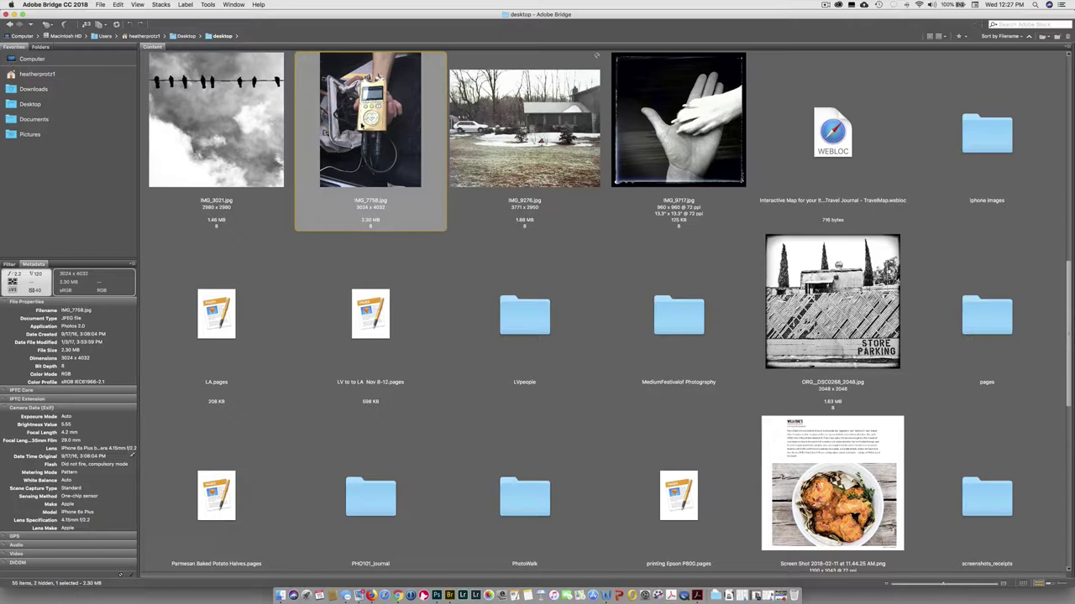
{"action": "left_click", "coordinate": [193, 123]}
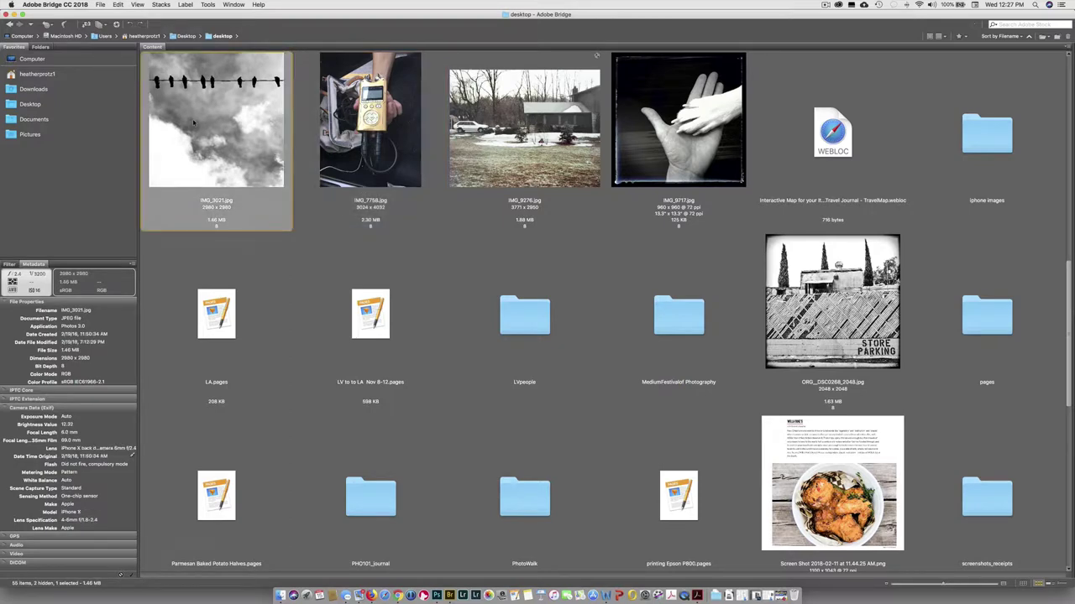
{"action": "scroll", "coordinate": [720, 371], "scroll_direction": "down", "scroll_amount": 10}
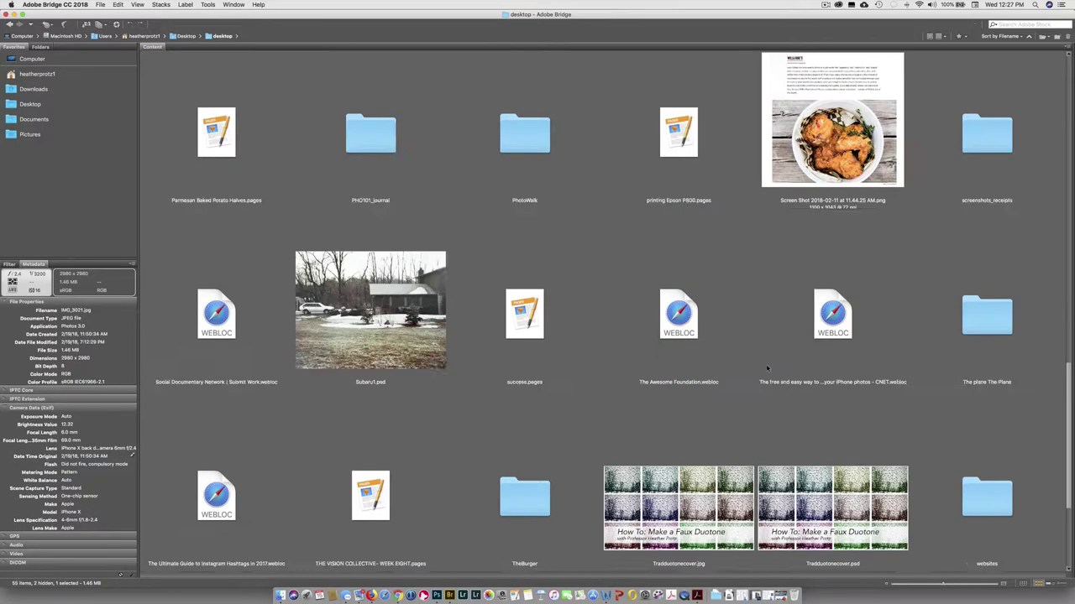
{"action": "left_click", "coordinate": [677, 316]}
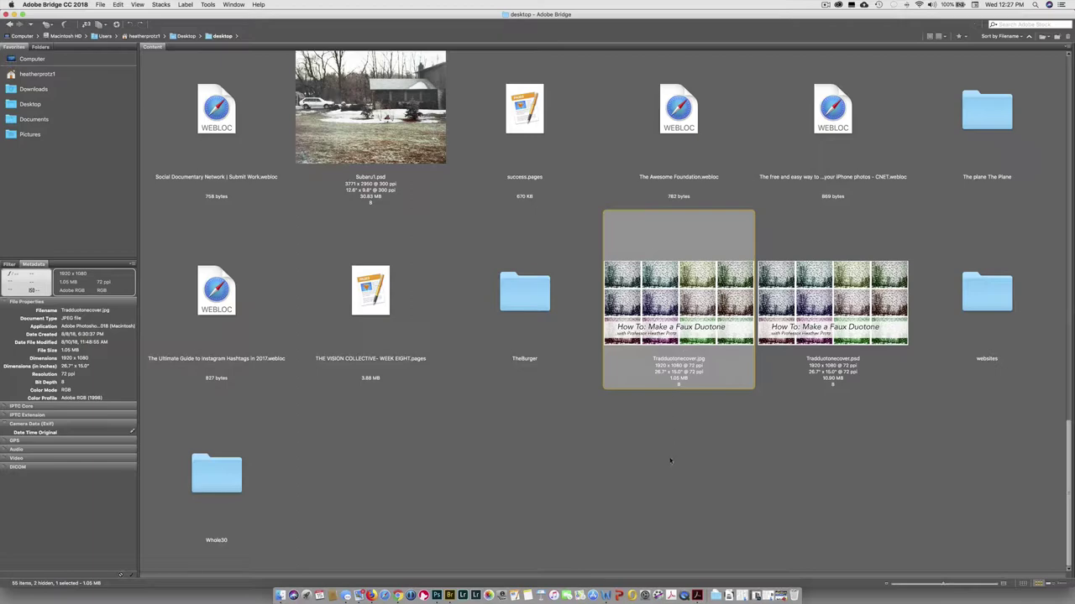
{"action": "scroll", "coordinate": [670, 460], "scroll_direction": "up", "scroll_amount": 15}
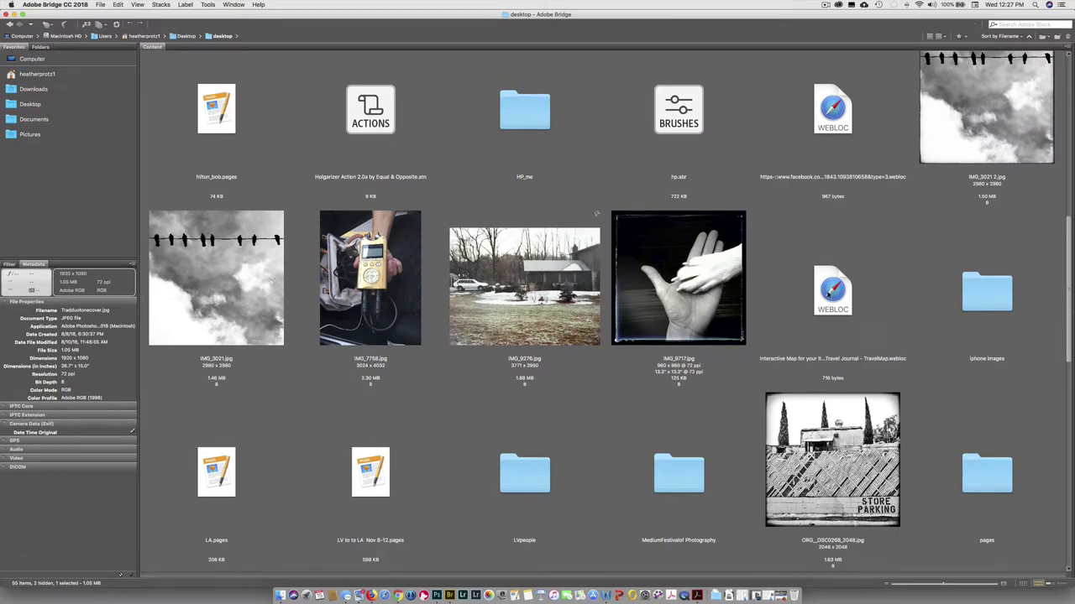
{"action": "scroll", "coordinate": [703, 314], "scroll_direction": "up", "scroll_amount": 5}
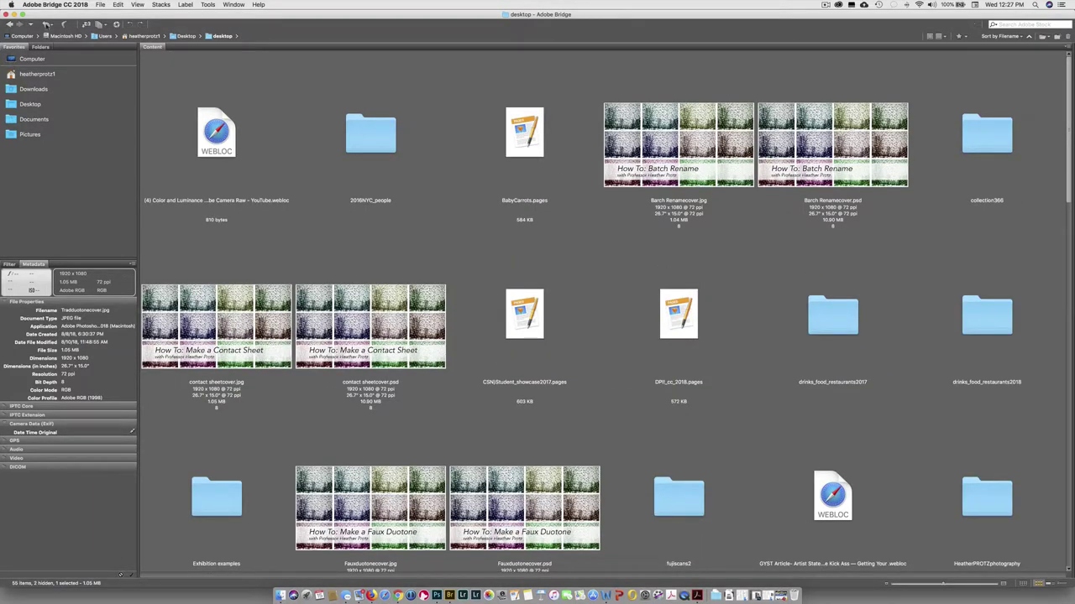
In the Folders tab, browse Computer and open the LaCie drive's 72 items.
{"action": "left_click", "coordinate": [40, 47]}
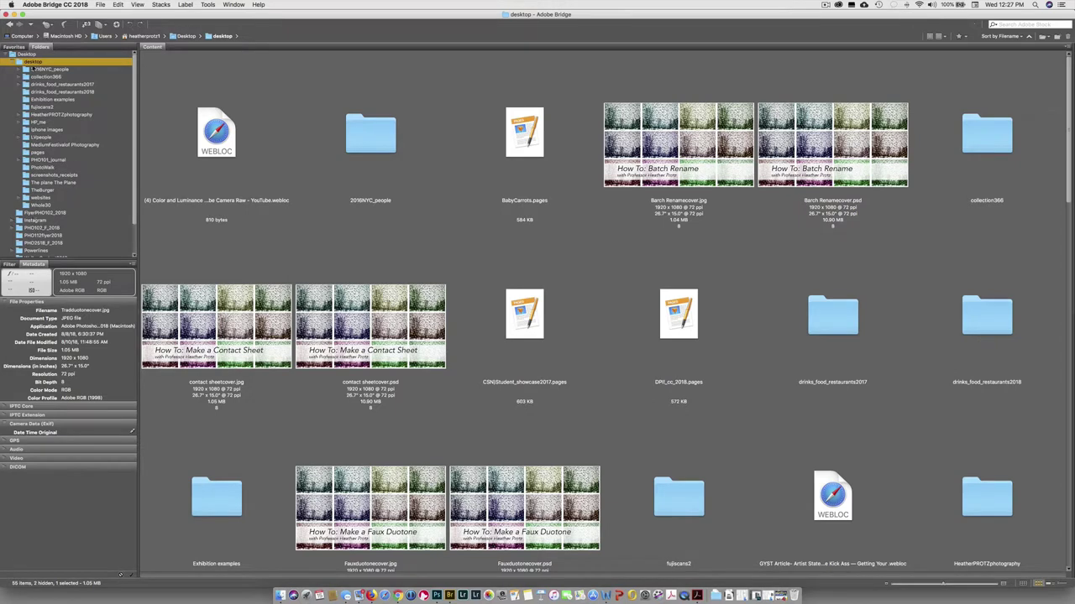
{"action": "scroll", "coordinate": [76, 124], "scroll_direction": "down", "scroll_amount": 3}
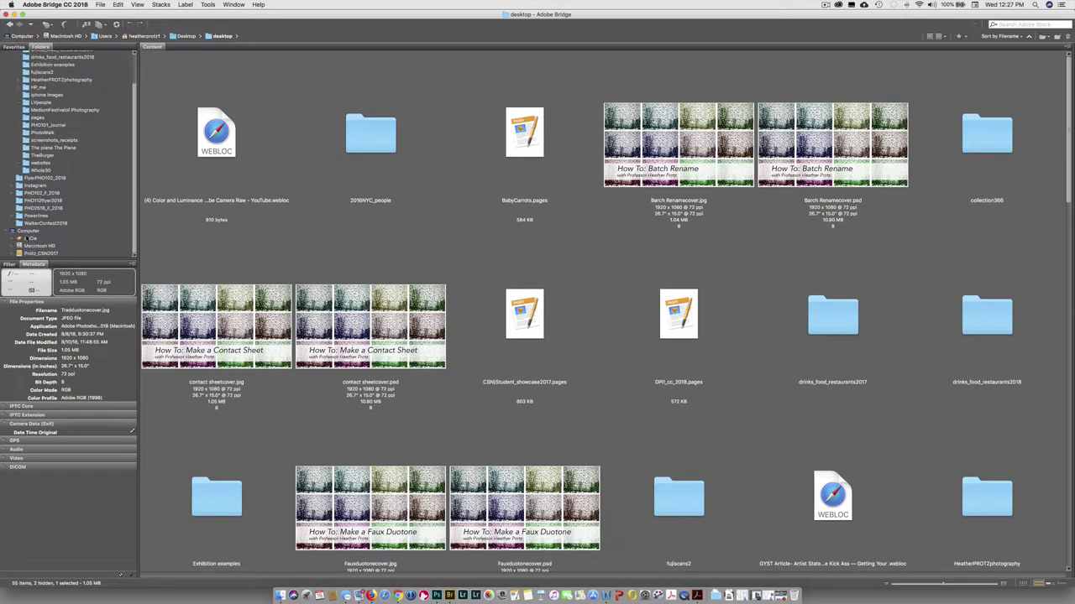
{"action": "left_click", "coordinate": [27, 239]}
{"action": "left_click", "coordinate": [27, 231]}
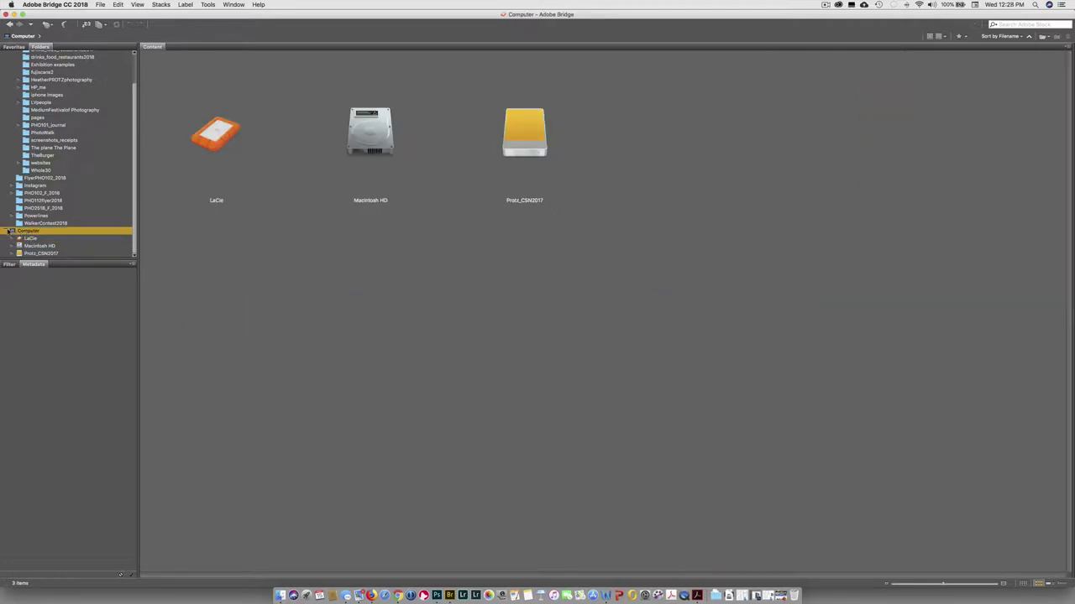
{"action": "left_click", "coordinate": [7, 233]}
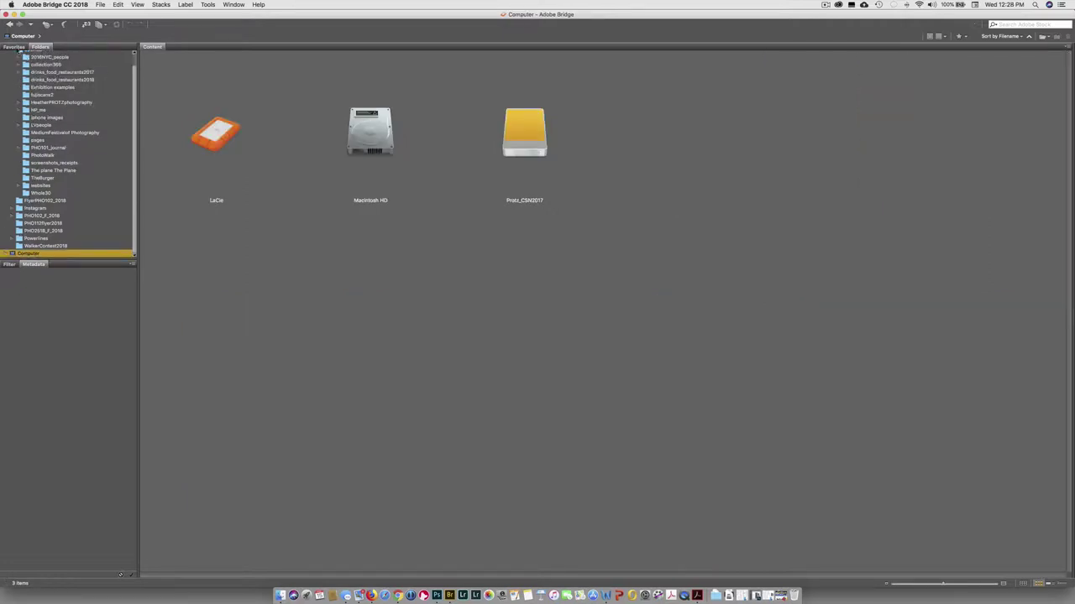
{"action": "left_click", "coordinate": [13, 47]}
{"action": "left_click", "coordinate": [38, 47]}
{"action": "left_click", "coordinate": [228, 141]}
{"action": "double_click", "coordinate": [210, 141]}
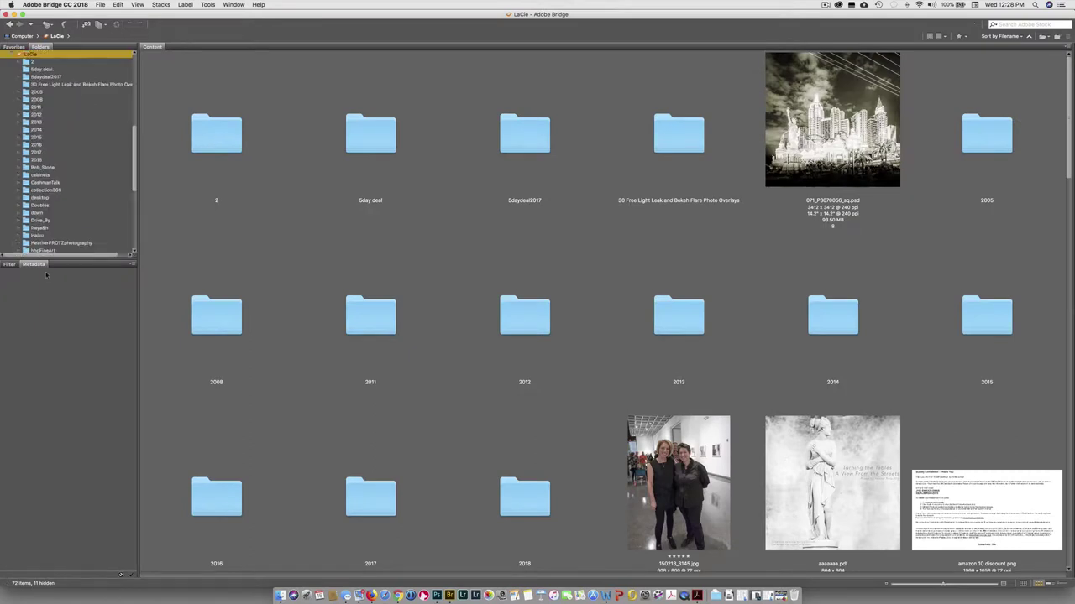
Make the folder tree taller, collapse LaCie, and open the Desktop folder.
{"action": "left_click_drag", "start_coordinate": [55, 264], "coordinate": [56, 464]}
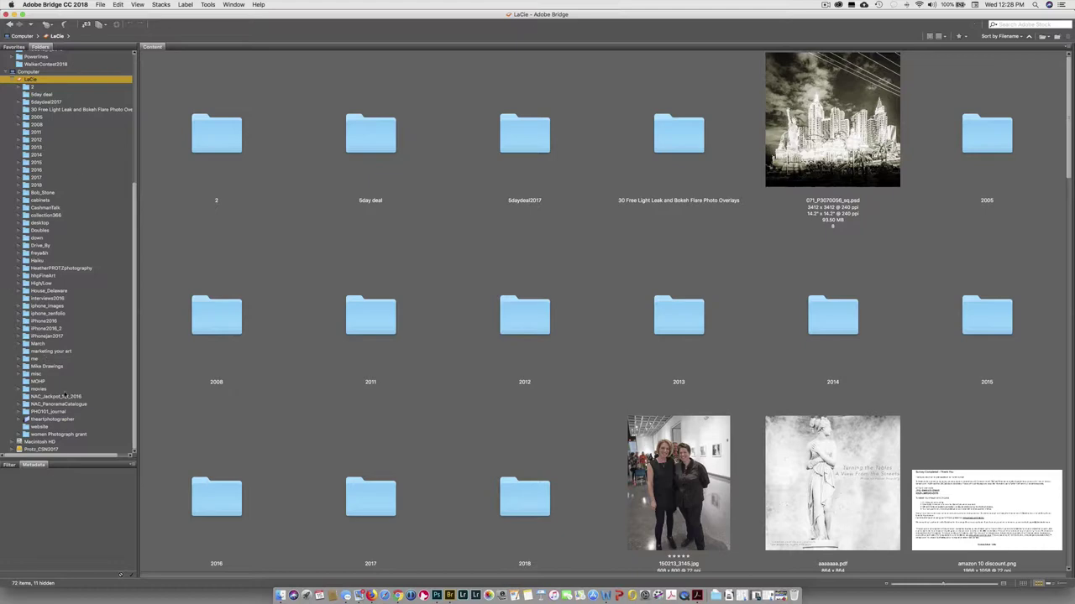
{"action": "scroll", "coordinate": [477, 256], "scroll_direction": "down", "scroll_amount": 10}
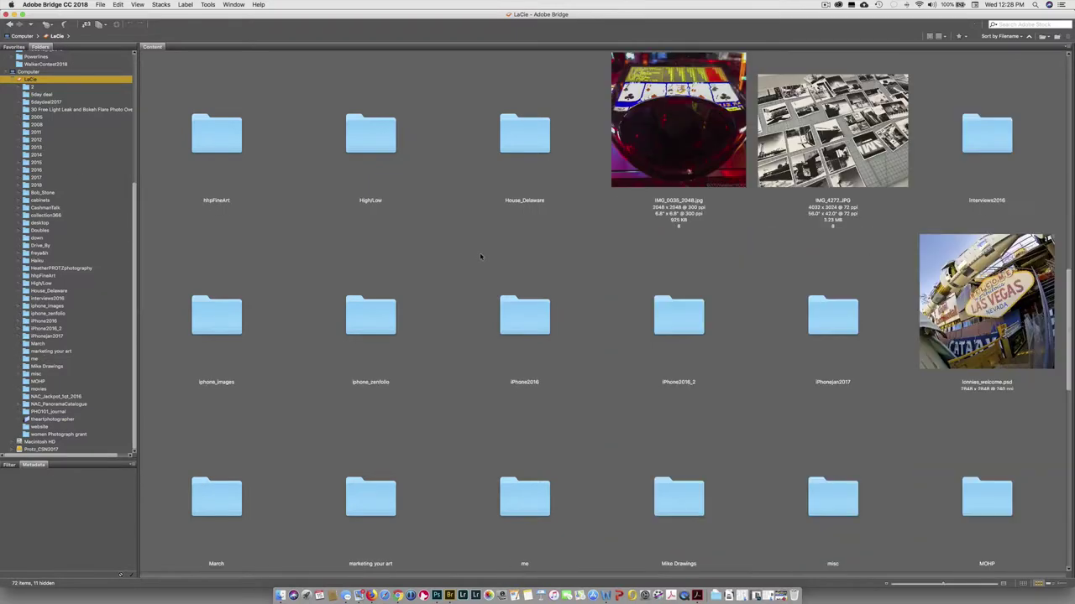
{"action": "scroll", "coordinate": [481, 256], "scroll_direction": "down", "scroll_amount": 10}
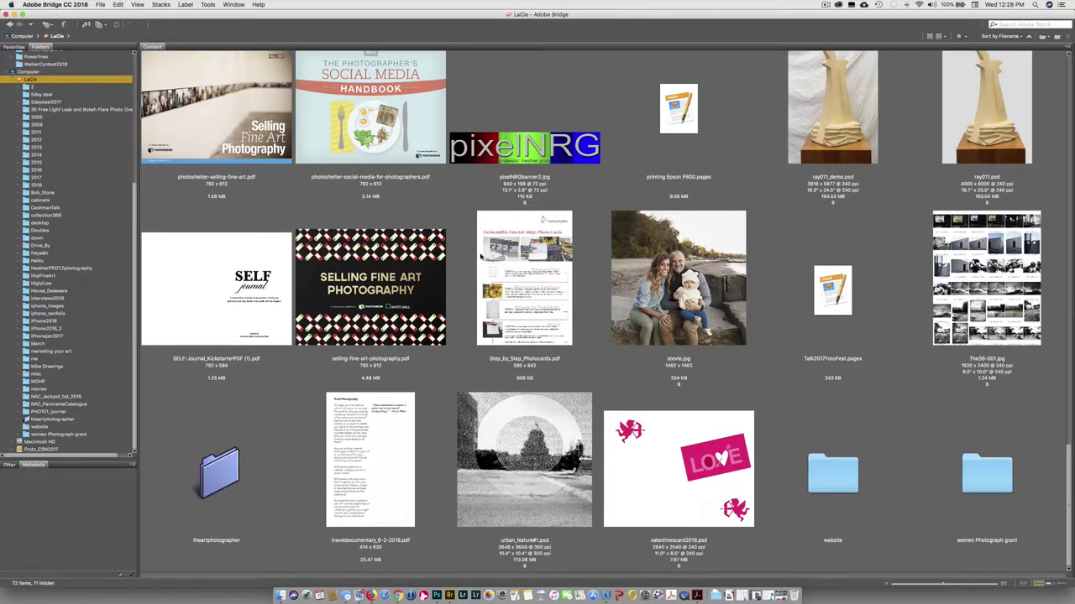
{"action": "left_click", "coordinate": [12, 78]}
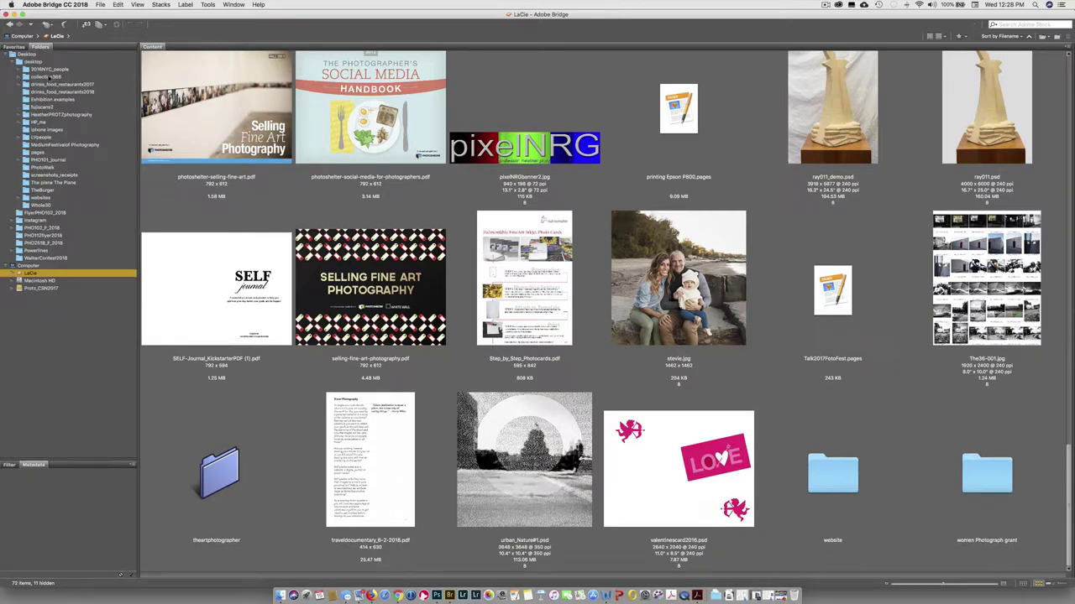
{"action": "left_click", "coordinate": [32, 55]}
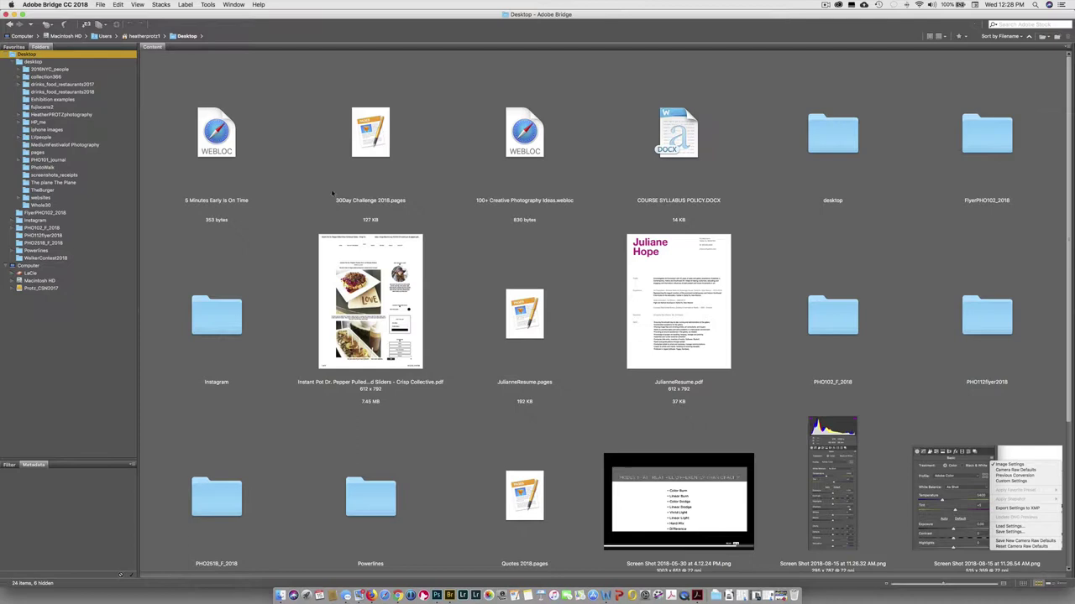
Drag the Instagram folder into Favorites, test it, then return to Desktop.
{"action": "left_click", "coordinate": [14, 47]}
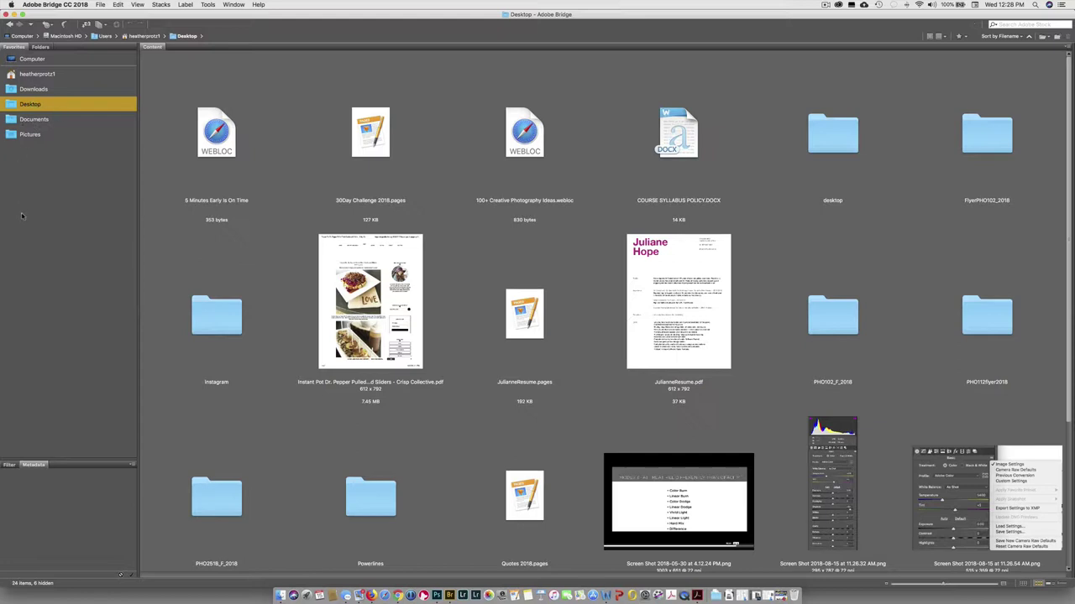
{"action": "left_click_drag", "start_coordinate": [229, 325], "coordinate": [38, 185]}
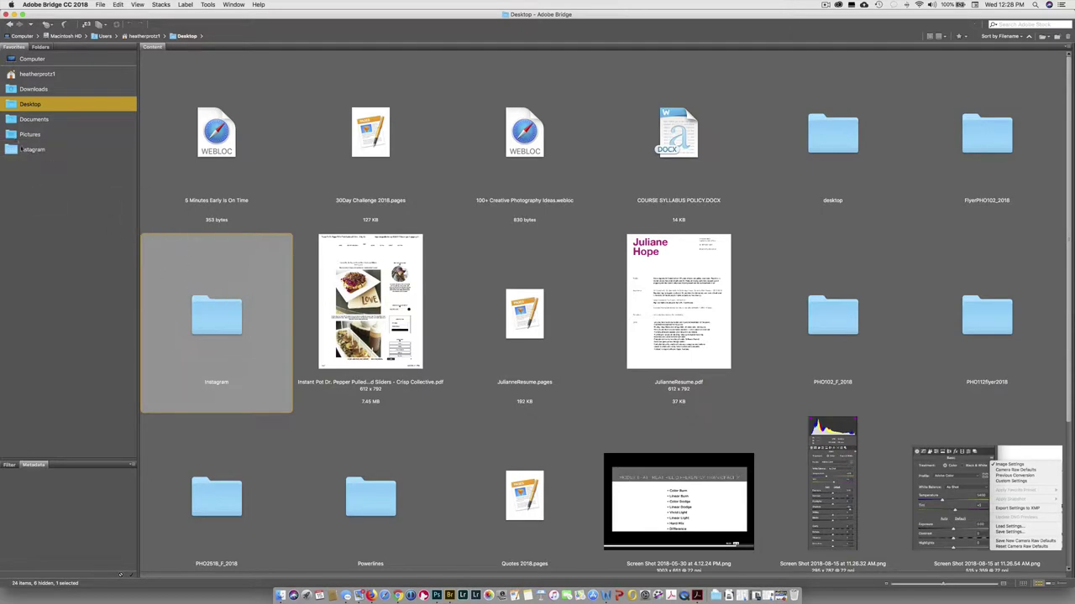
{"action": "left_click", "coordinate": [32, 150]}
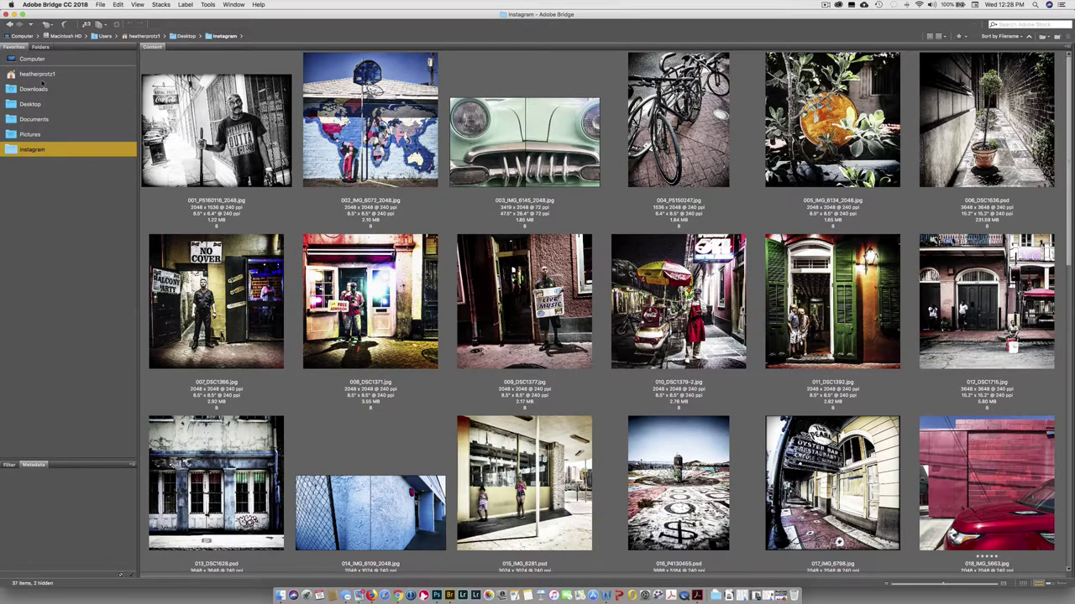
{"action": "left_click", "coordinate": [32, 106]}
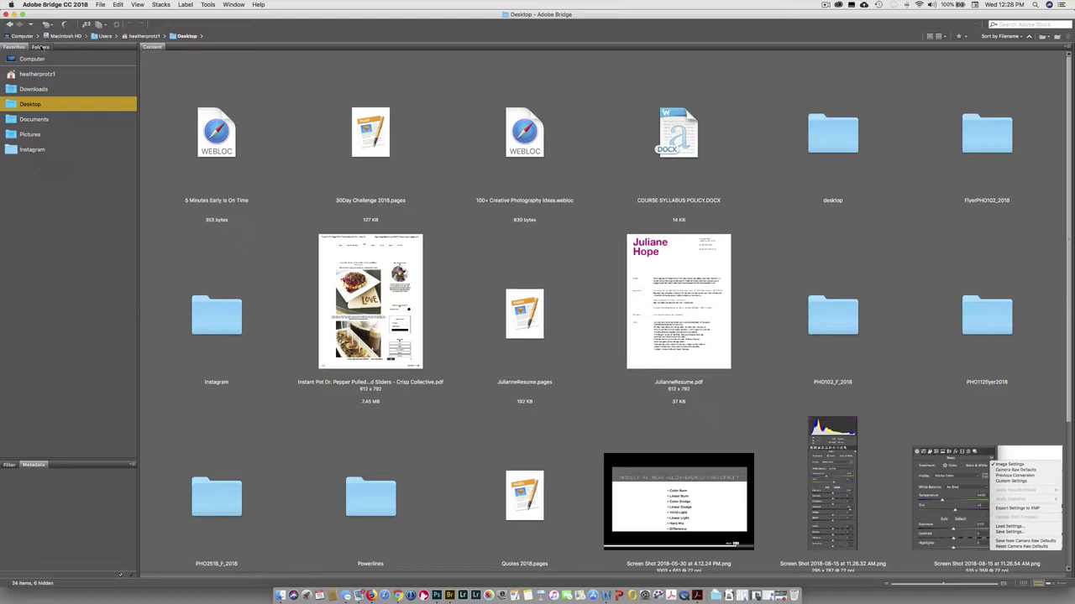
Open the Instagram folder and select its first photo, 001_P5160116_2048.jpg.
{"action": "left_click", "coordinate": [41, 46]}
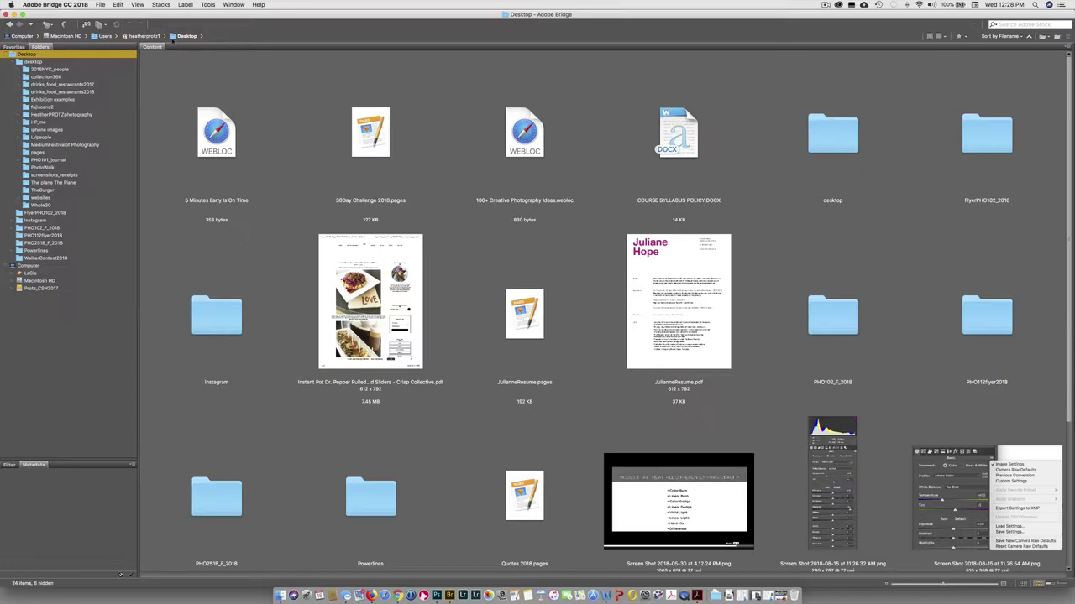
{"action": "left_click", "coordinate": [216, 316]}
{"action": "double_click", "coordinate": [215, 316]}
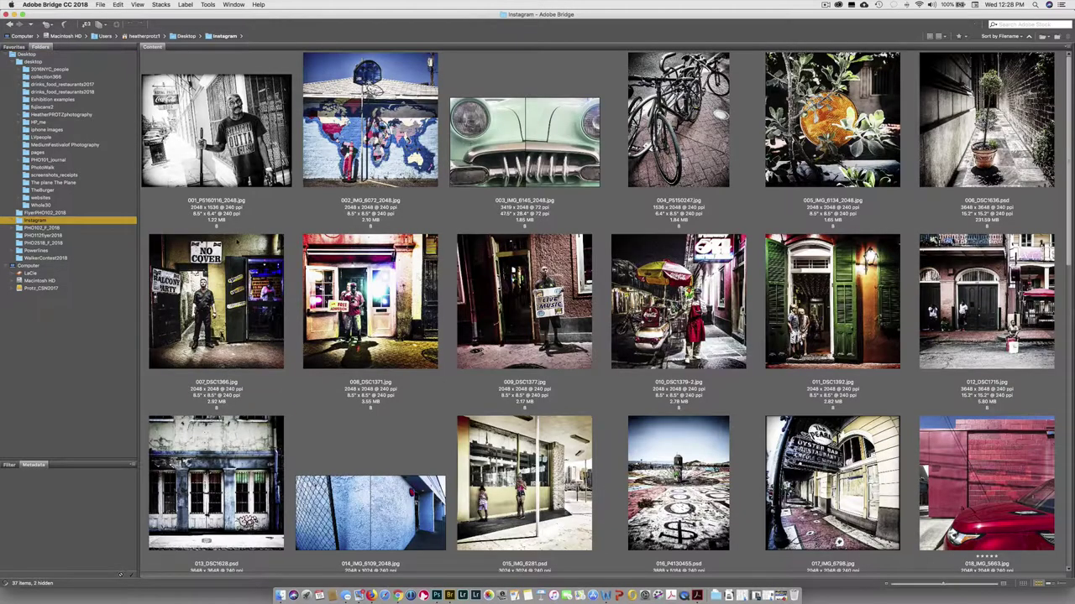
{"action": "left_click", "coordinate": [269, 141]}
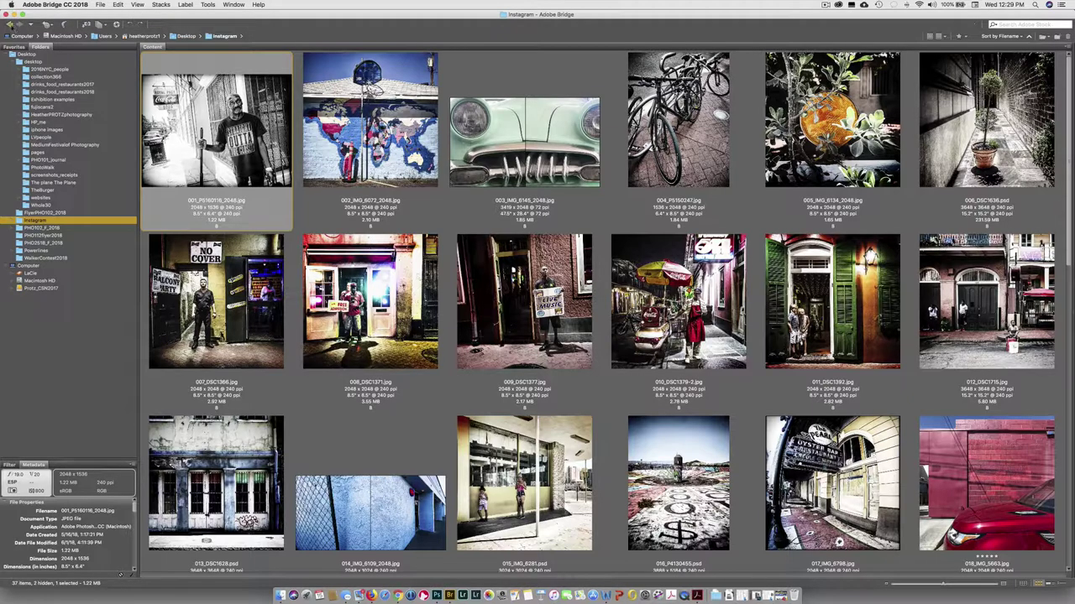
{"action": "left_click", "coordinate": [10, 25]}
{"action": "left_click", "coordinate": [9, 24]}
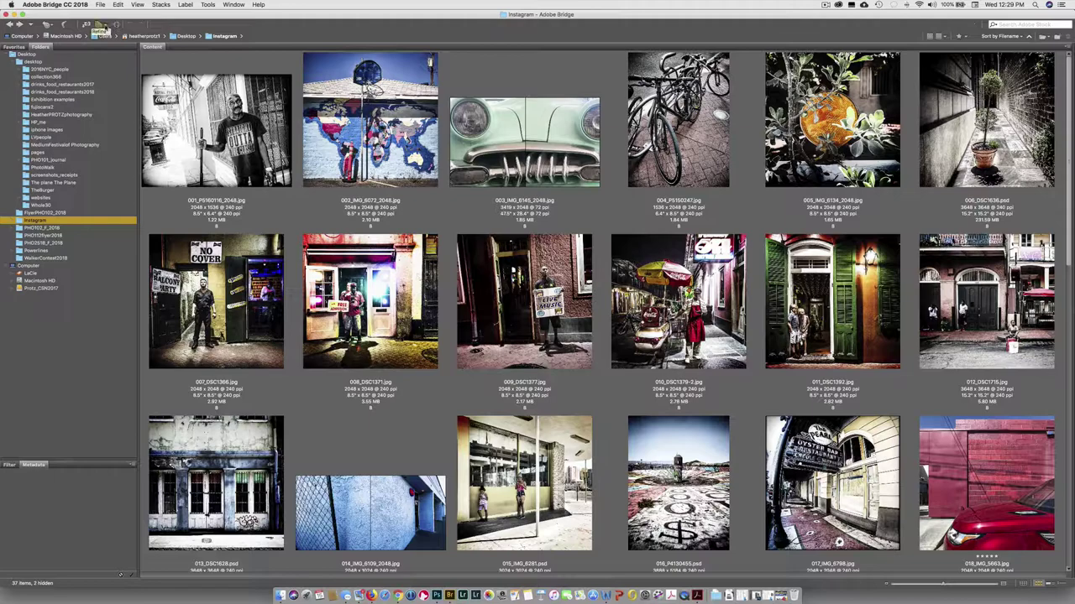
Page through the Instagram photos in Review Mode to 010_DSC1379-2, then exit.
{"action": "left_click", "coordinate": [99, 26]}
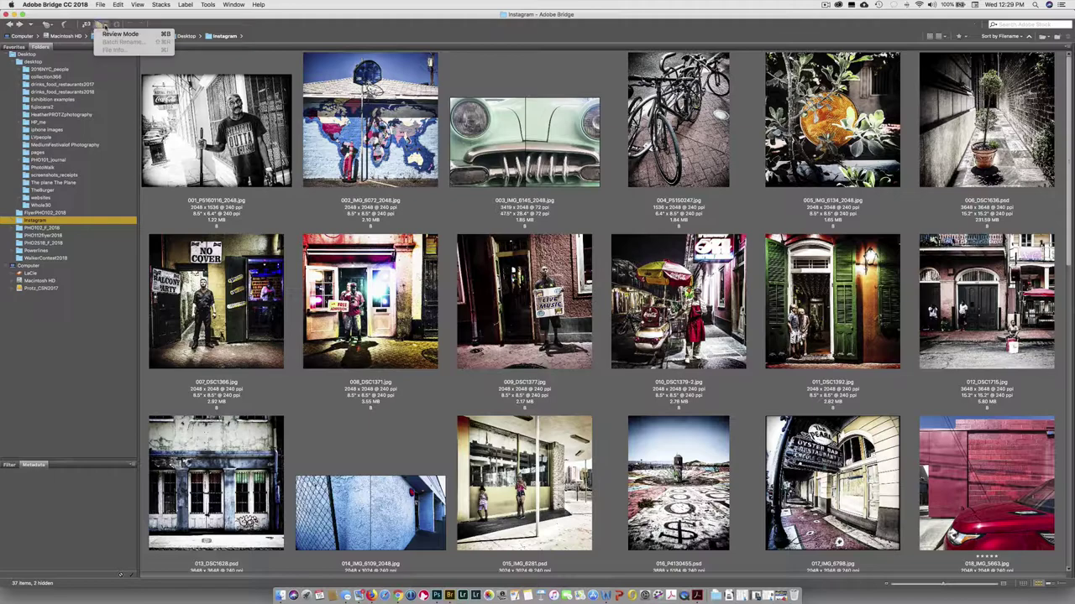
{"action": "left_click", "coordinate": [107, 34]}
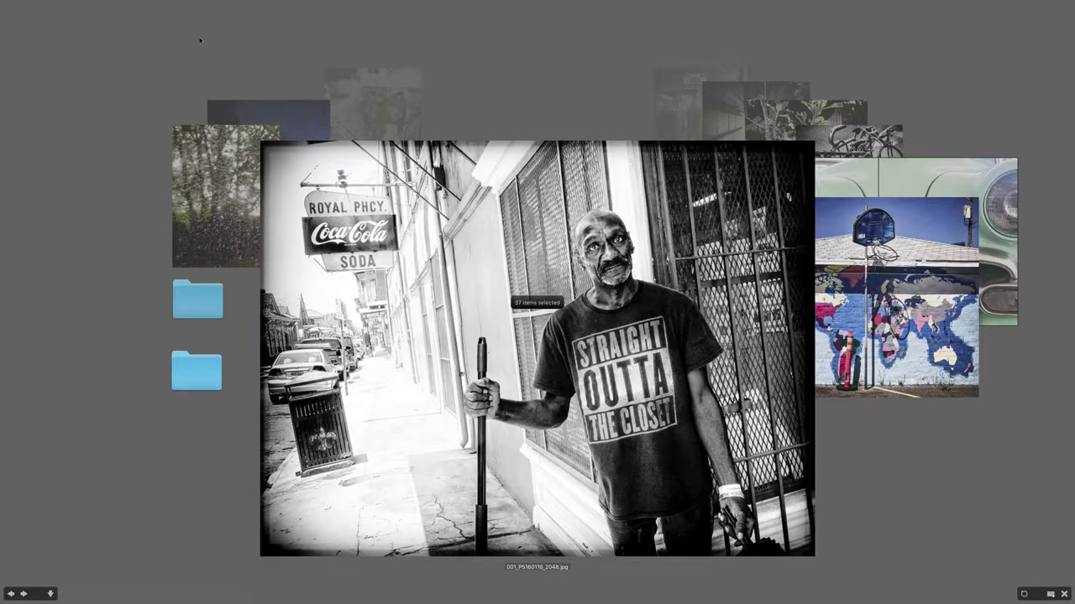
{"action": "key", "text": "Right"}
{"action": "key", "text": "Right"}
{"action": "key", "text": "Right"}
{"action": "key", "text": "Right"}
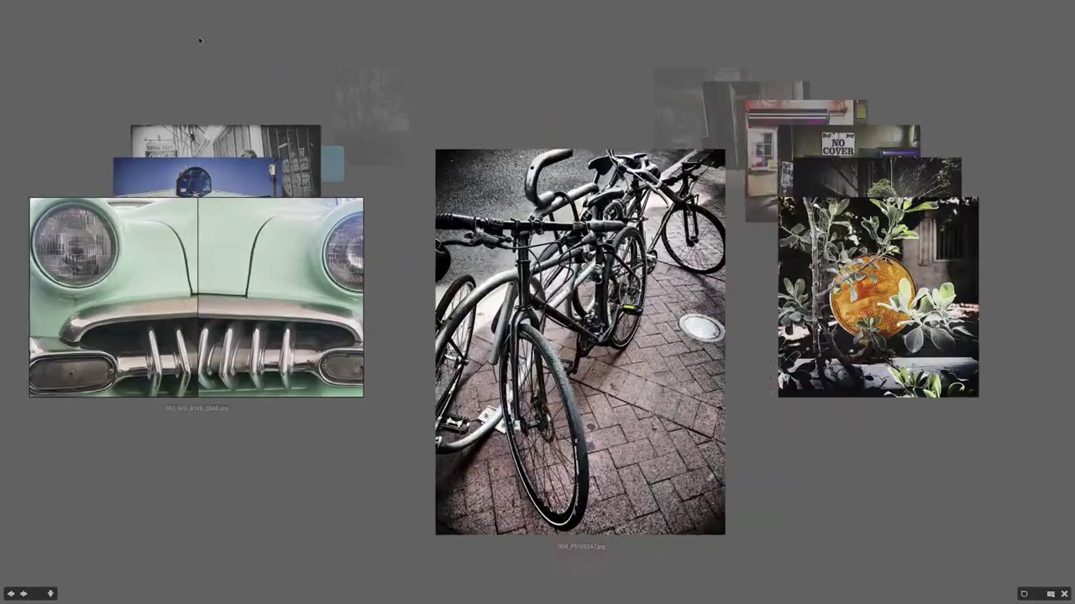
{"action": "key", "text": "Right"}
{"action": "key", "text": "Right"}
{"action": "key", "text": "Right"}
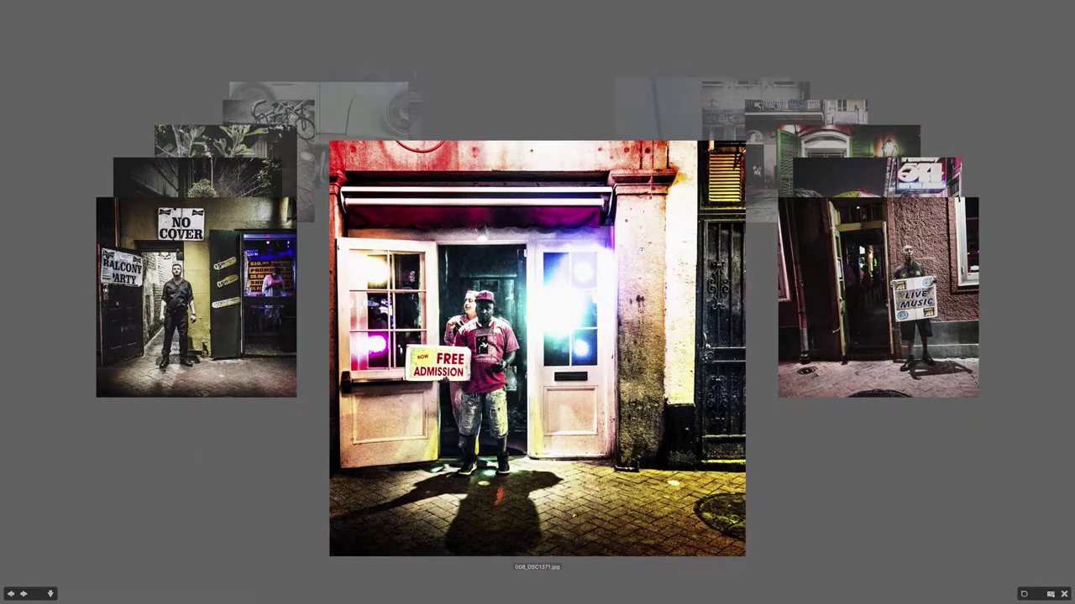
{"action": "key", "text": "Right"}
{"action": "key", "text": "Right"}
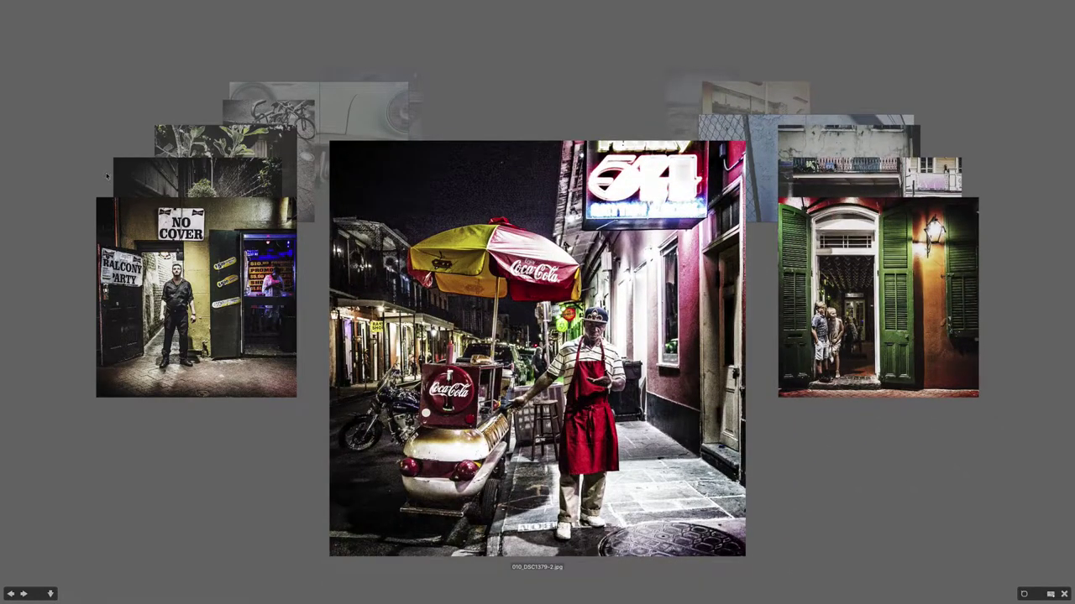
{"action": "left_click", "coordinate": [1064, 593]}
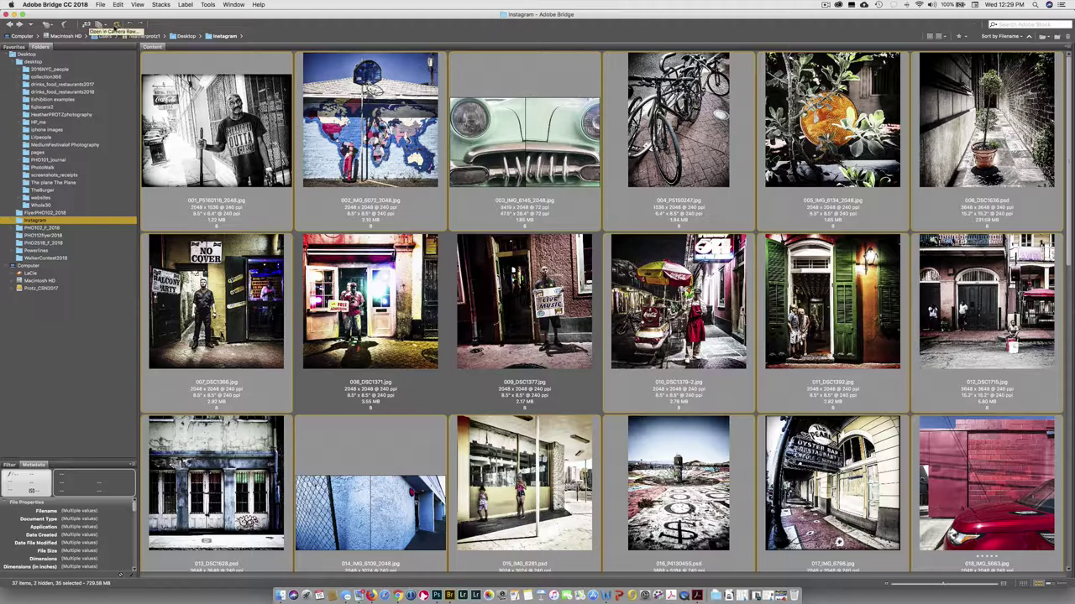
Create a new folder named 'test folder' inside Instagram via File > New Folder.
{"action": "left_click", "coordinate": [116, 25]}
{"action": "left_click", "coordinate": [99, 5]}
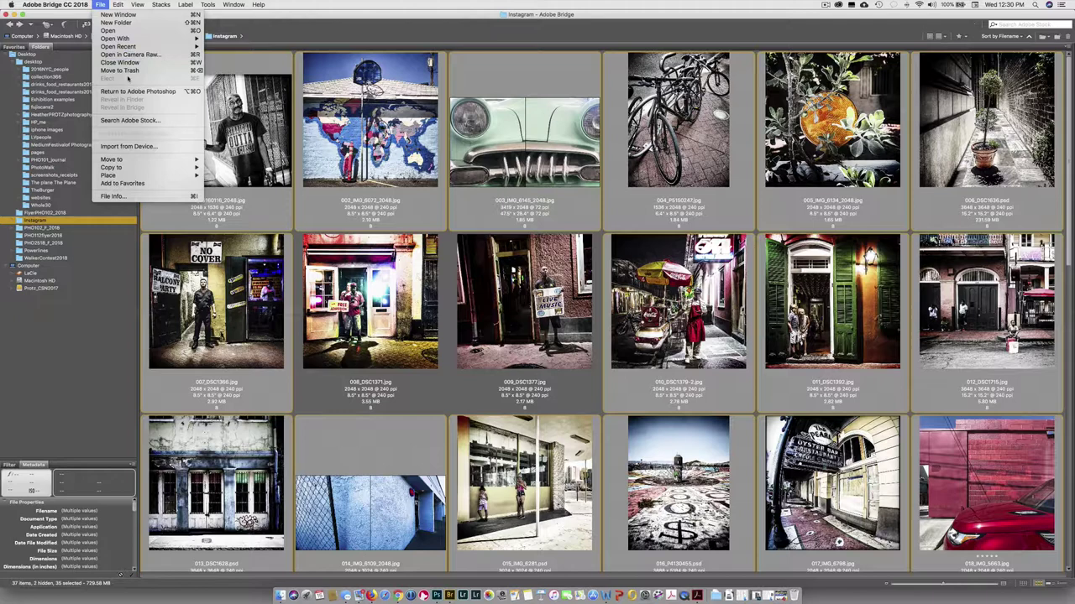
{"action": "left_click", "coordinate": [123, 23]}
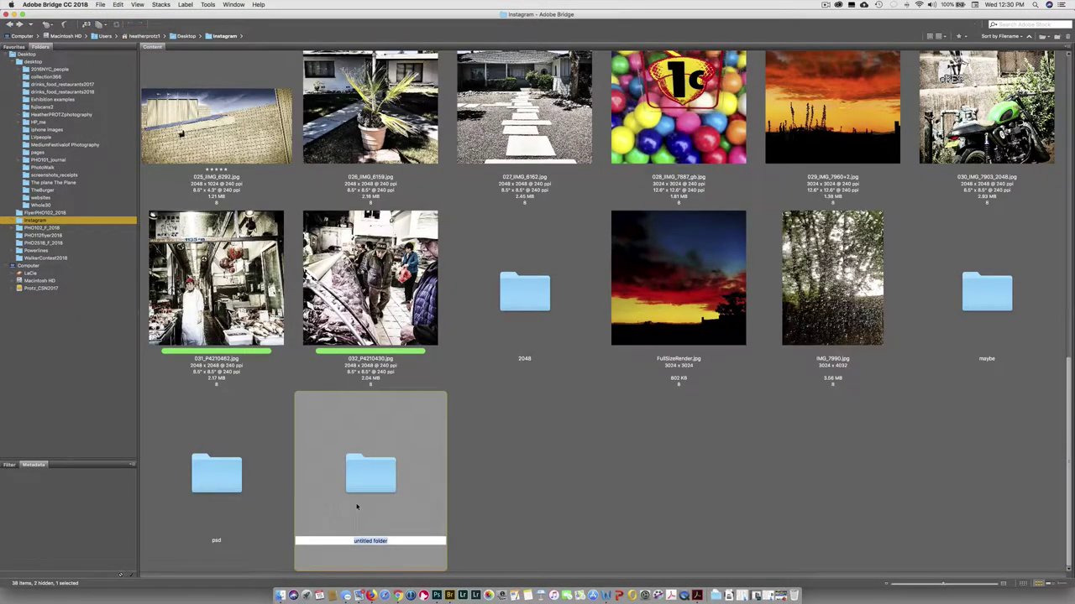
{"action": "type", "text": "test folder"}
{"action": "key", "text": "Return"}
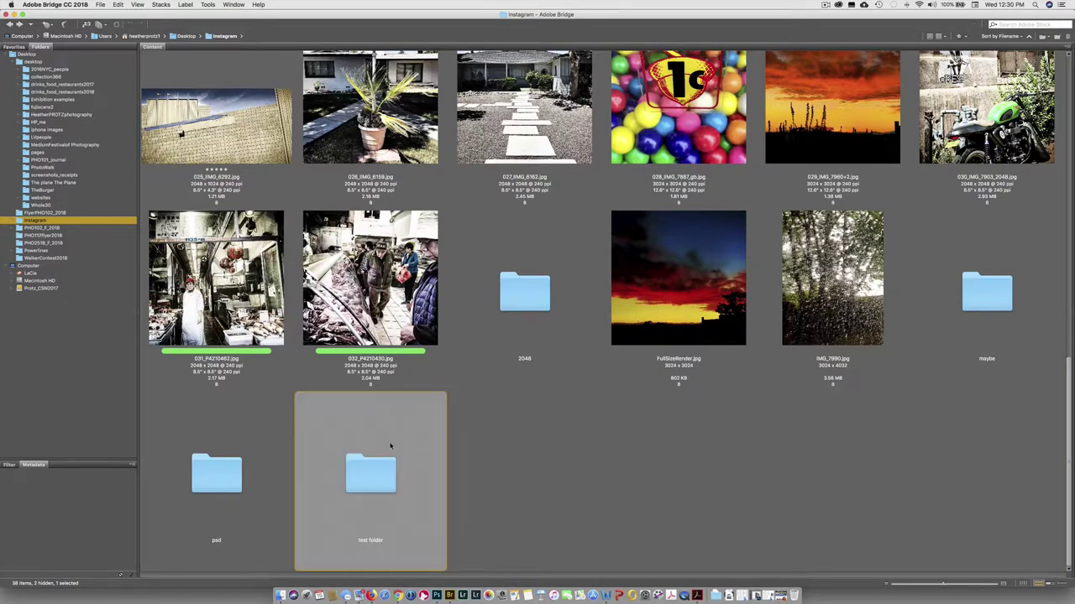
Move 032_P4210430.jpg and FullSizeRender.jpg into test folder and view its contents.
{"action": "left_click", "coordinate": [12, 221]}
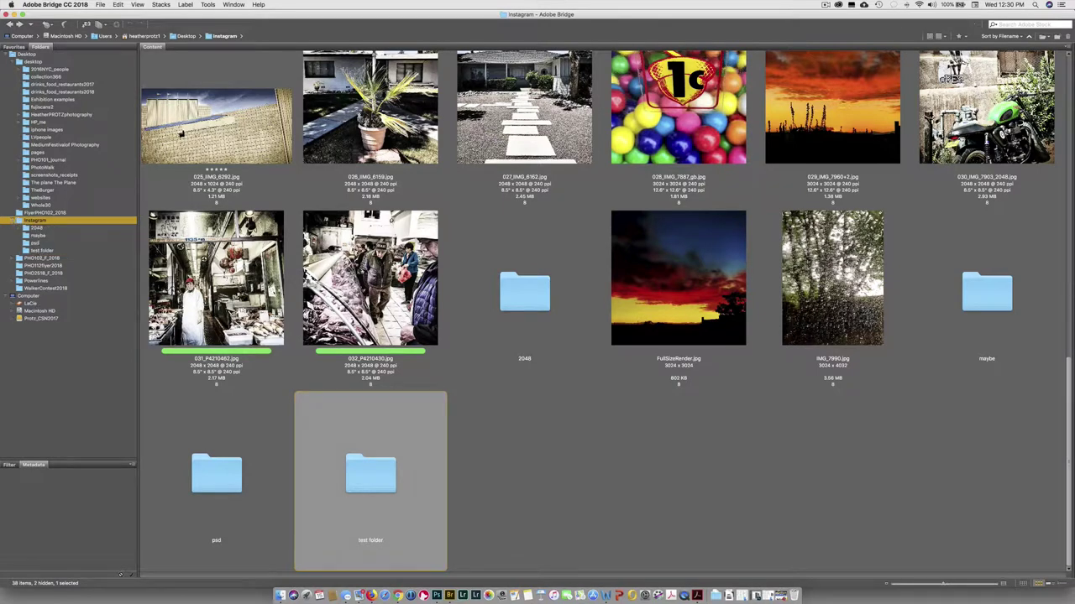
{"action": "left_click_drag", "start_coordinate": [366, 289], "coordinate": [370, 479]}
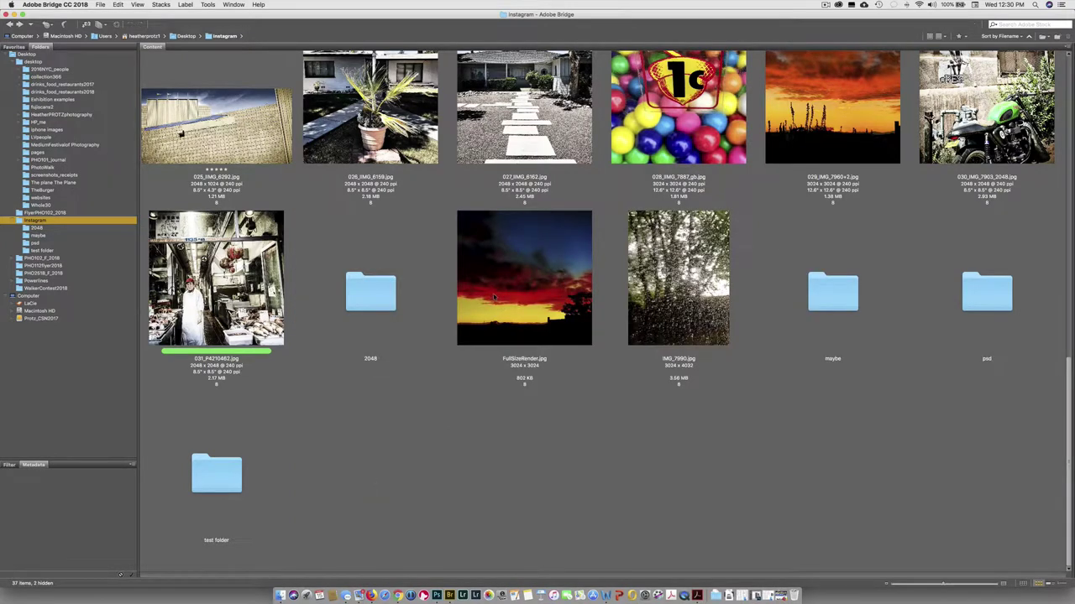
{"action": "left_click_drag", "start_coordinate": [494, 297], "coordinate": [99, 254]}
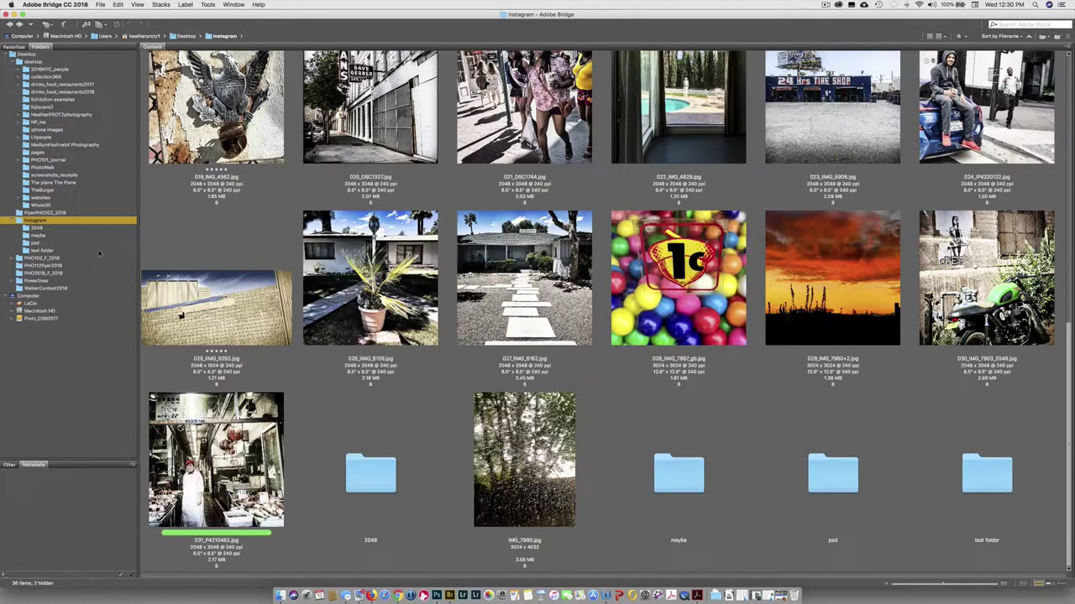
{"action": "left_click", "coordinate": [99, 252]}
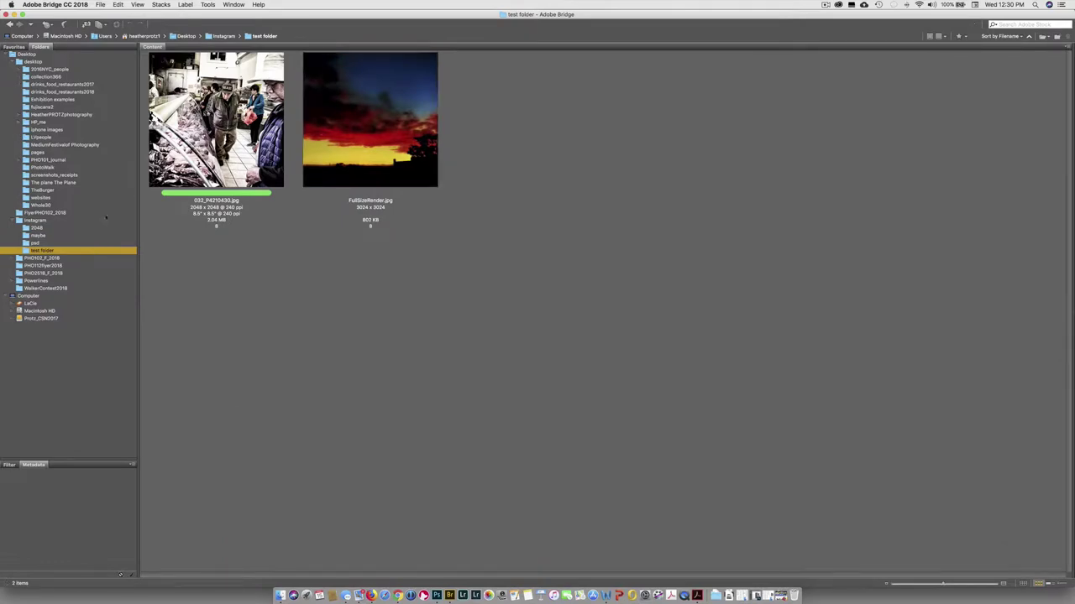
Move both images from test folder back into the Instagram folder.
{"action": "left_click", "coordinate": [105, 220]}
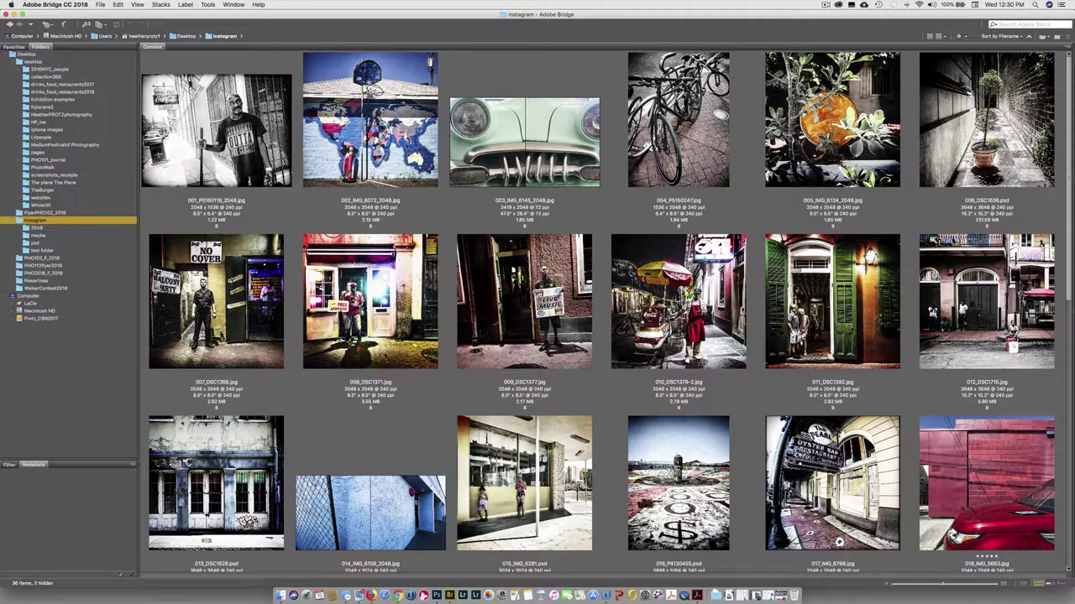
{"action": "left_click", "coordinate": [51, 251]}
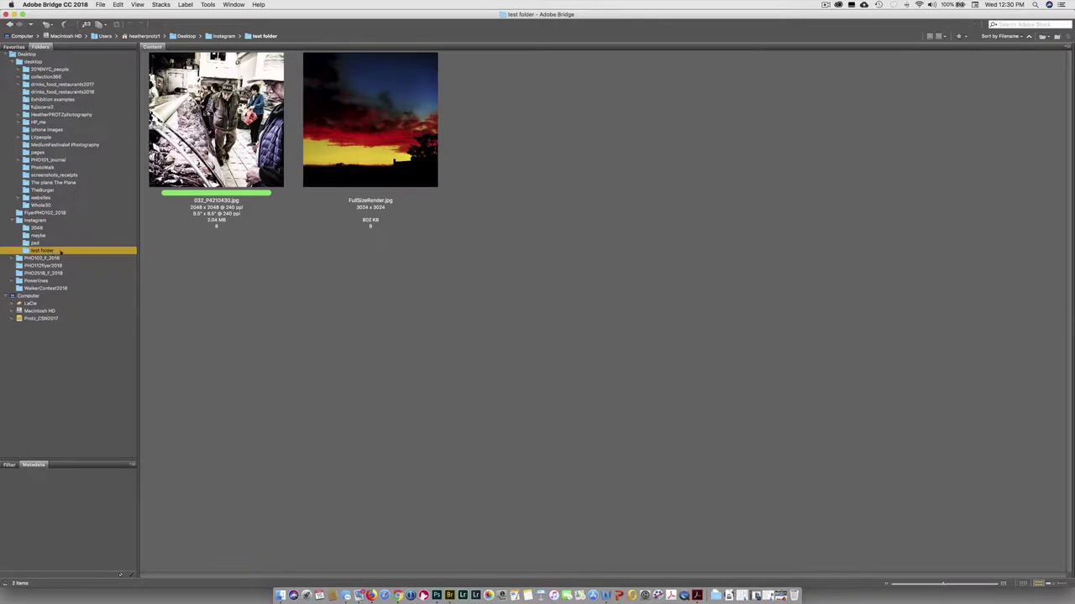
{"action": "left_click_drag", "start_coordinate": [222, 138], "coordinate": [116, 222]}
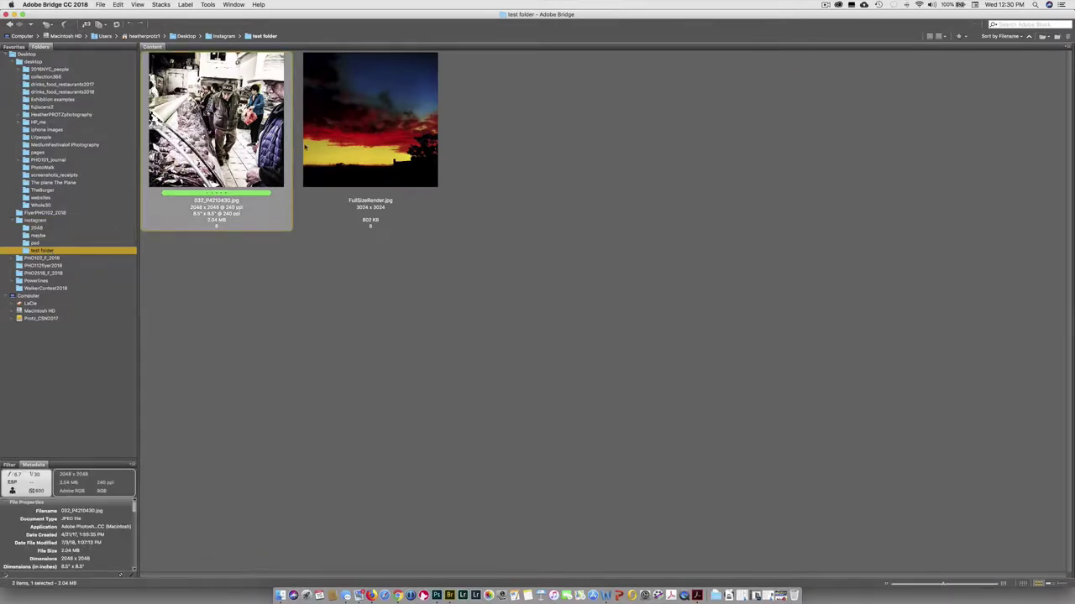
{"action": "left_click_drag", "start_coordinate": [346, 137], "coordinate": [112, 225]}
{"action": "left_click", "coordinate": [73, 222]}
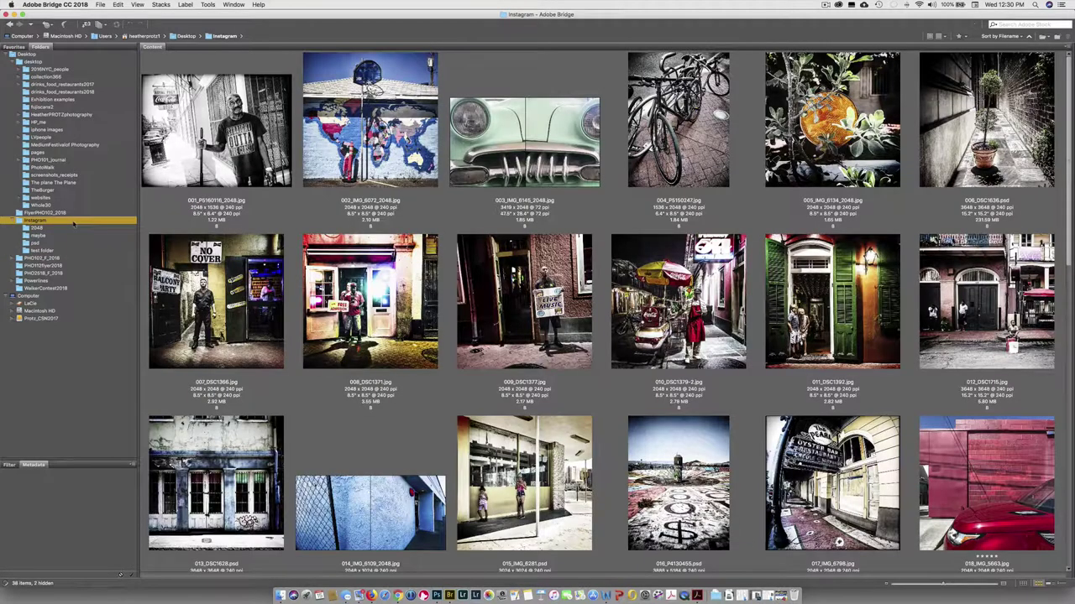
Move test folder to the Trash and confirm the deletion.
{"action": "scroll", "coordinate": [314, 258], "scroll_direction": "down", "scroll_amount": 10}
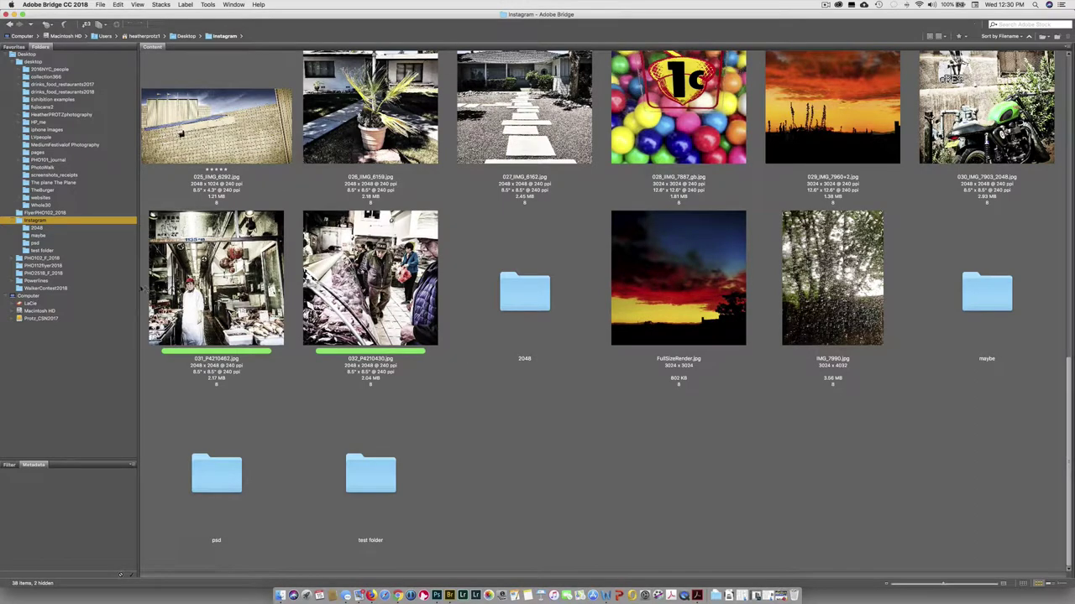
{"action": "left_click", "coordinate": [37, 251]}
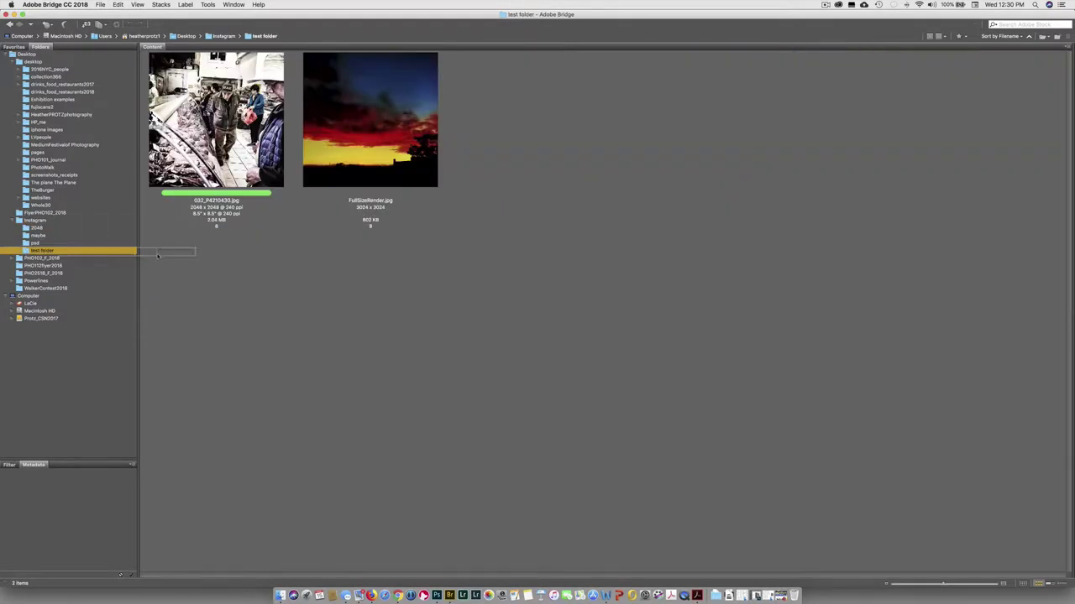
{"action": "left_click_drag", "start_coordinate": [780, 438], "coordinate": [792, 580]}
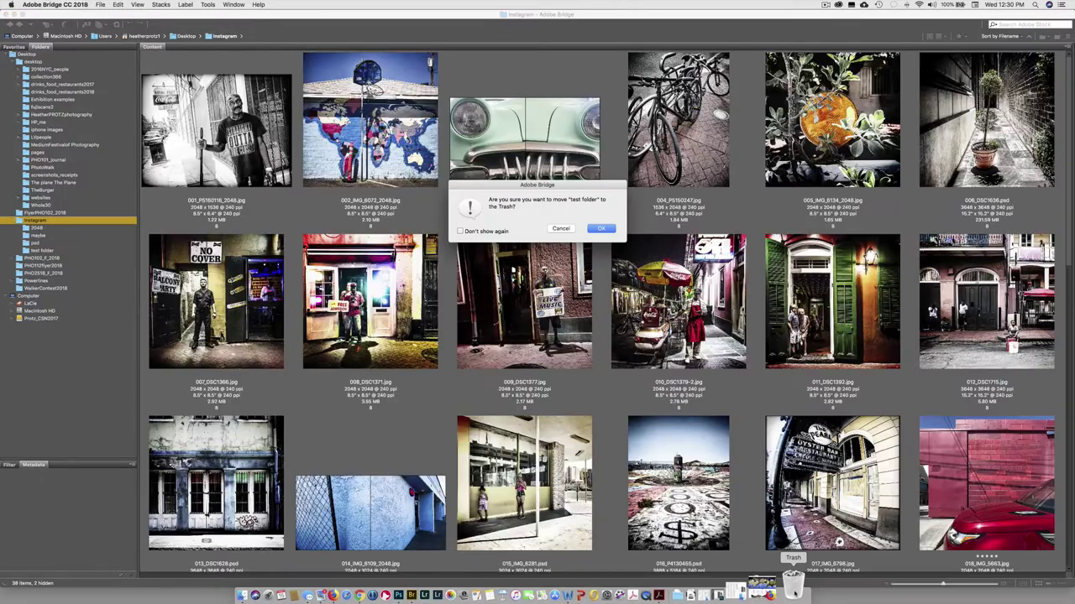
{"action": "left_click", "coordinate": [601, 228]}
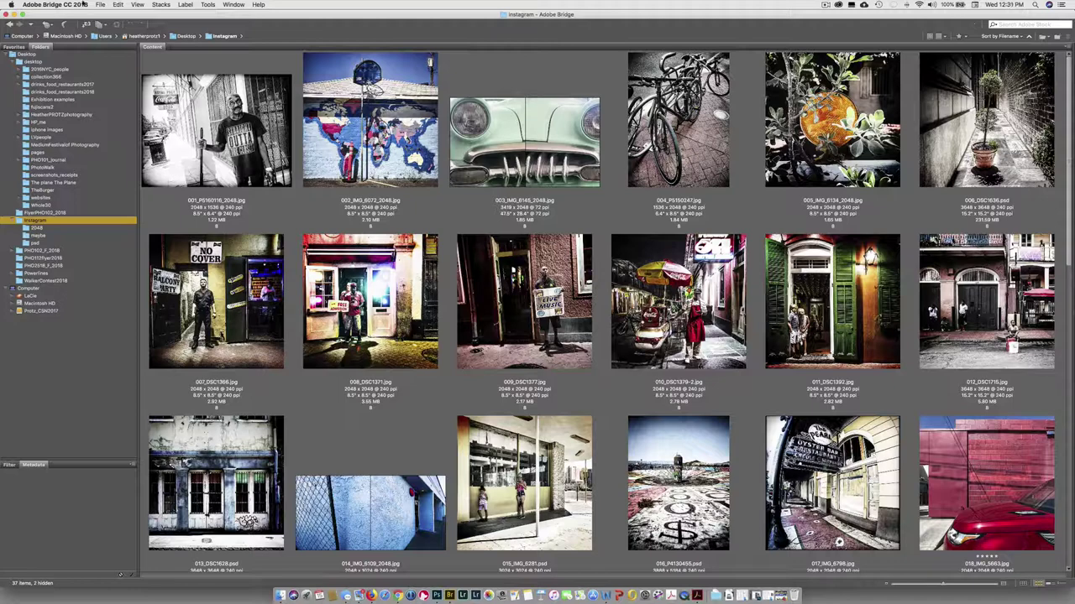
Give 002_IMG_6072 a five-star rating from the Label menu.
{"action": "left_click", "coordinate": [115, 5]}
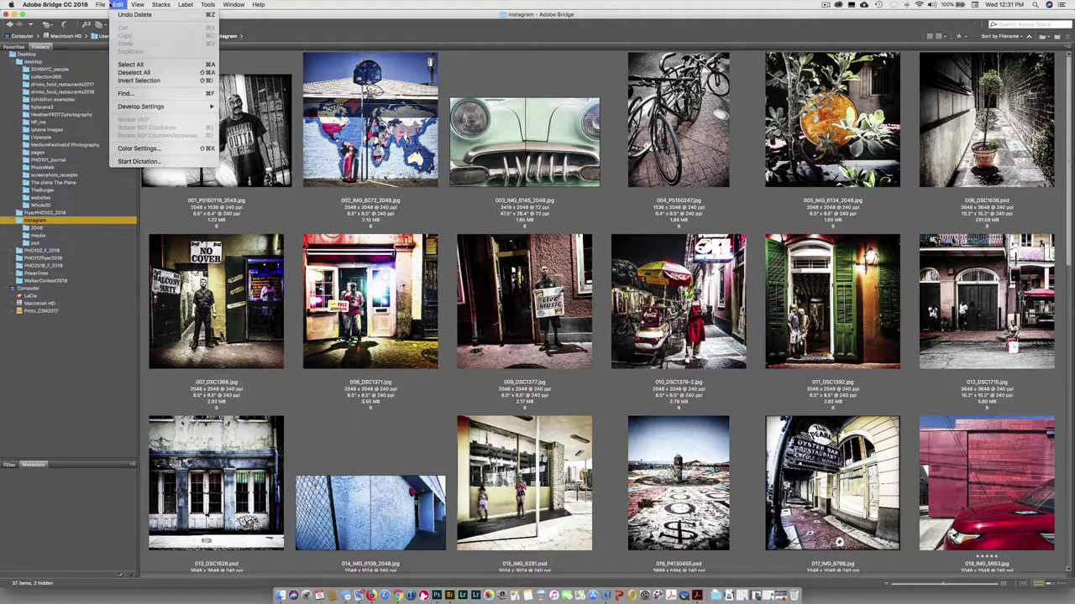
{"action": "mouse_move", "coordinate": [137, 5]}
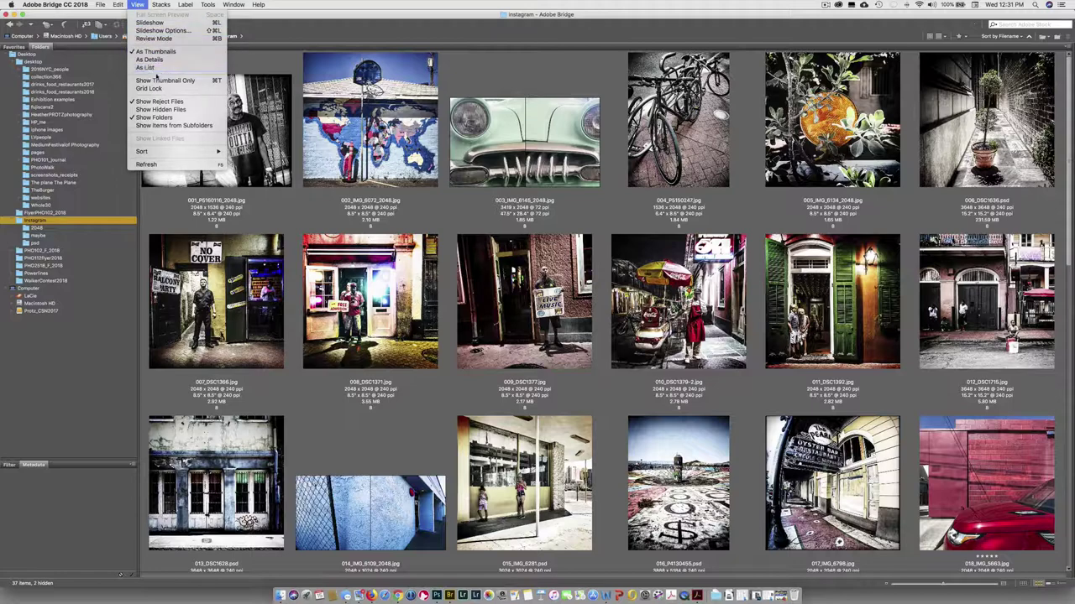
{"action": "mouse_move", "coordinate": [184, 6]}
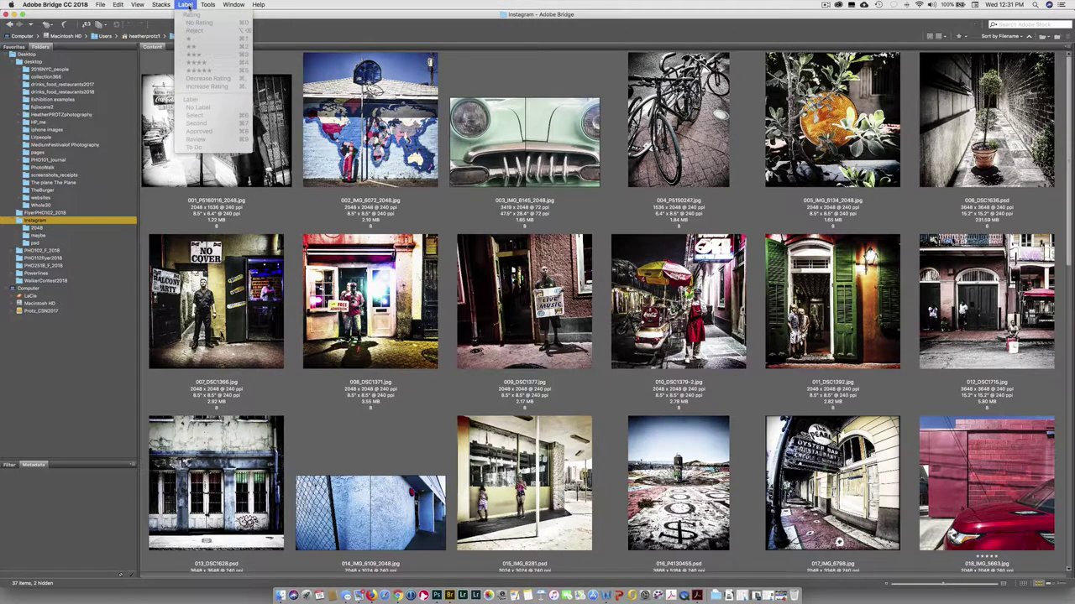
{"action": "left_click", "coordinate": [370, 126]}
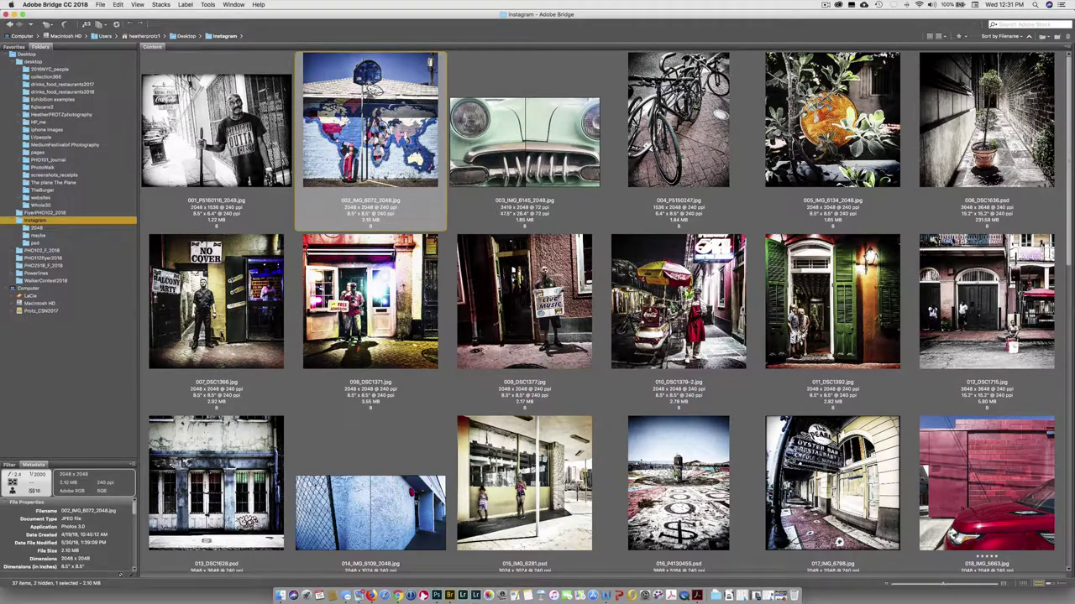
{"action": "left_click", "coordinate": [185, 5]}
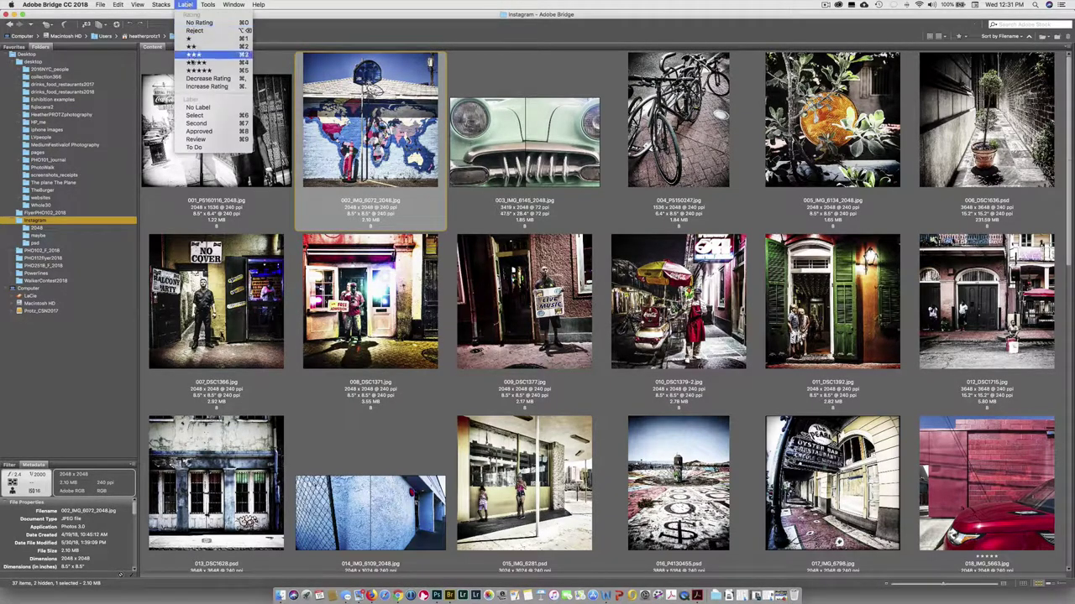
{"action": "left_click", "coordinate": [198, 70]}
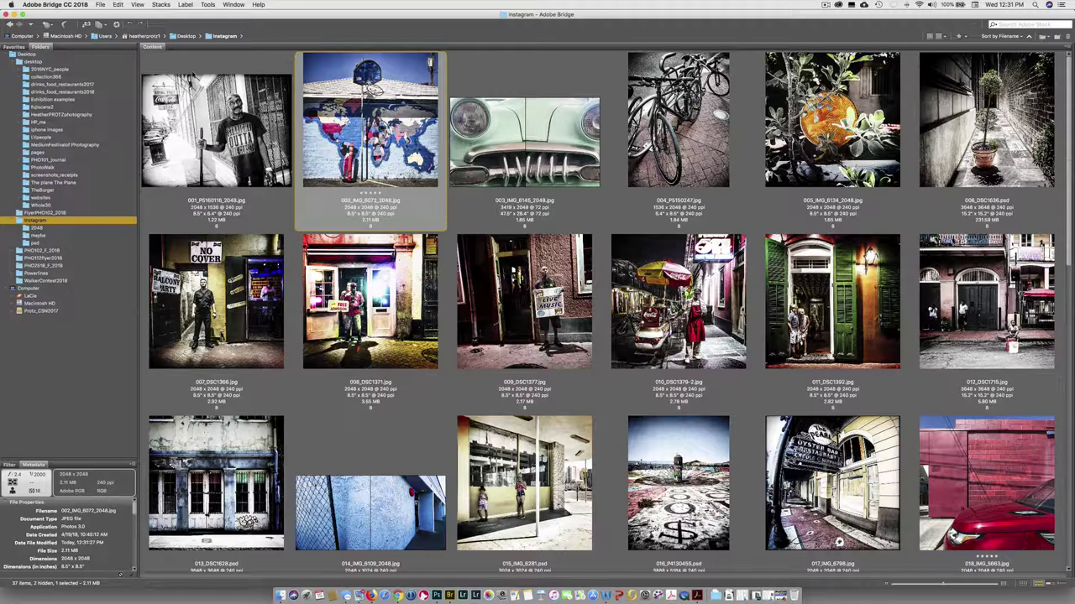
Rate 003_IMG_6145 five stars with Cmd+5, then select 004_P5150247.
{"action": "left_click", "coordinate": [494, 145]}
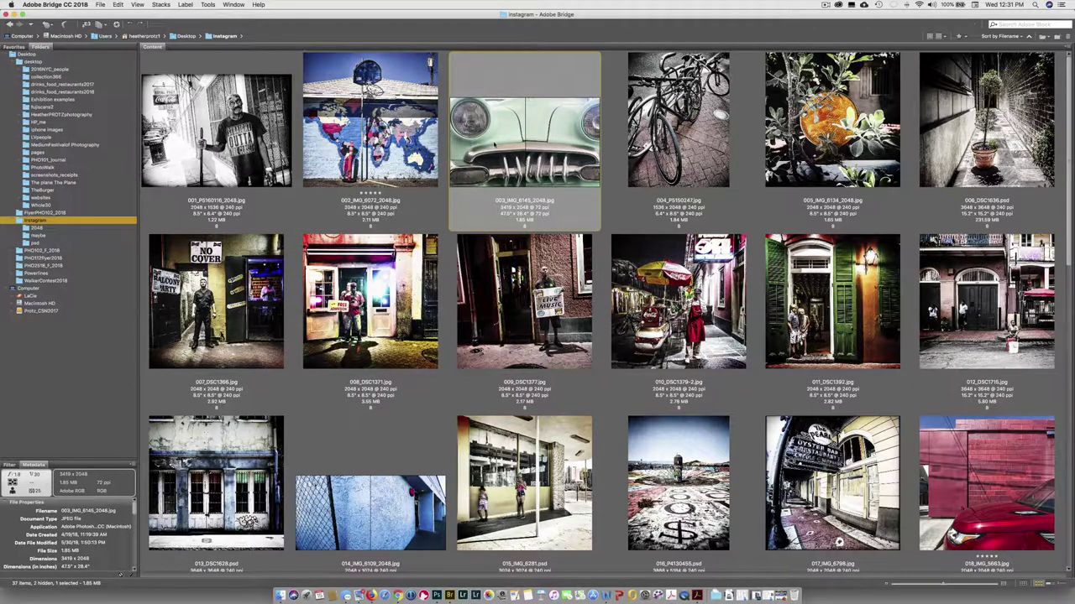
{"action": "key", "text": "super+5"}
{"action": "left_click", "coordinate": [662, 134]}
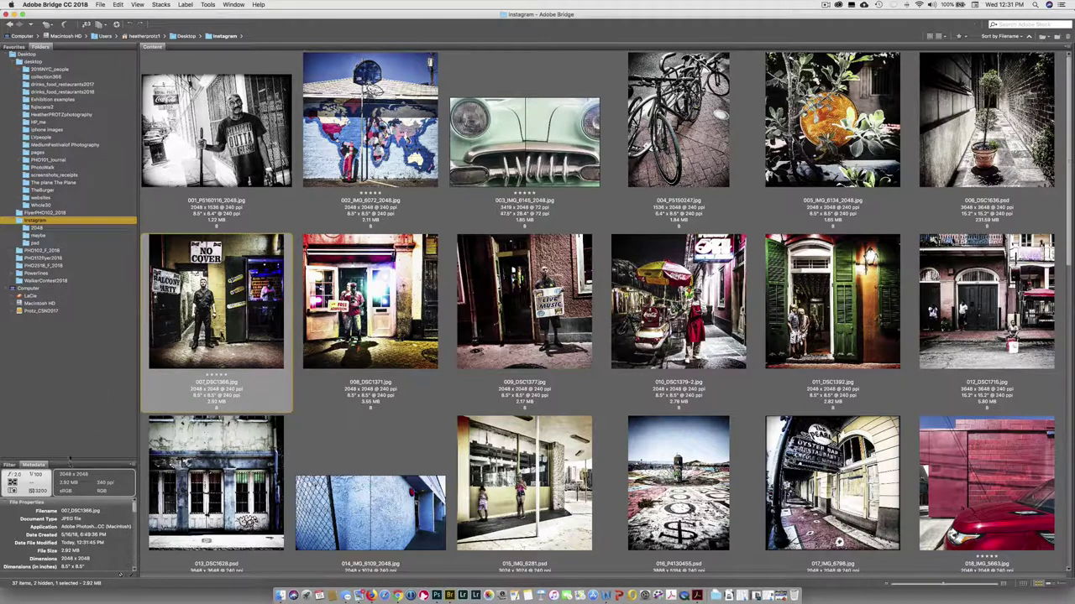
Filter the Instagram folder to five-star images, then clear all six ratings with Cmd+0.
{"action": "left_click_drag", "start_coordinate": [69, 459], "coordinate": [106, 272]}
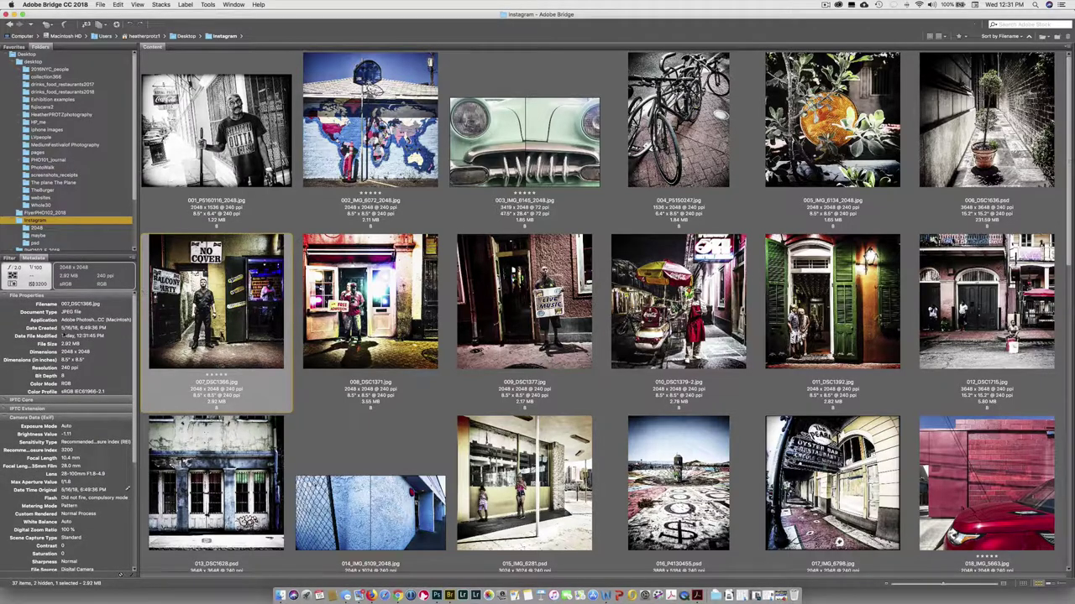
{"action": "left_click", "coordinate": [10, 258]}
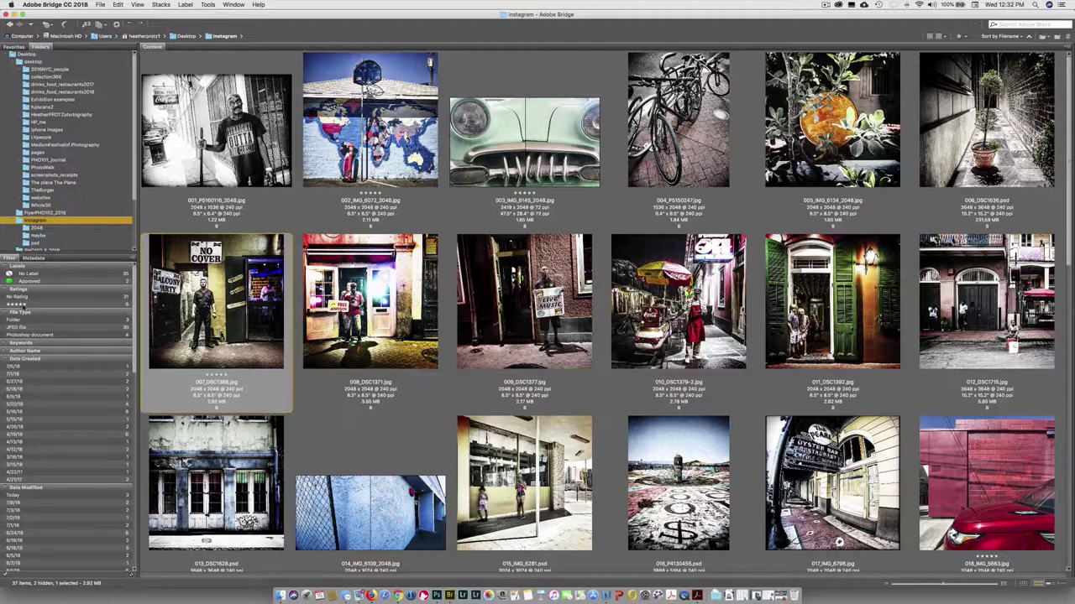
{"action": "left_click", "coordinate": [41, 304]}
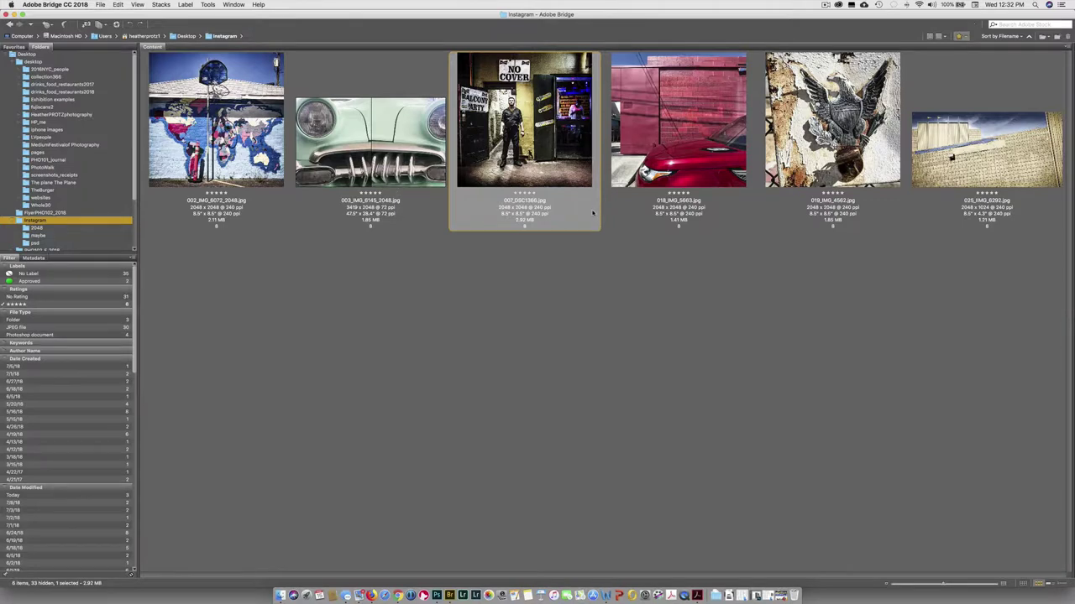
{"action": "key", "text": "super+a"}
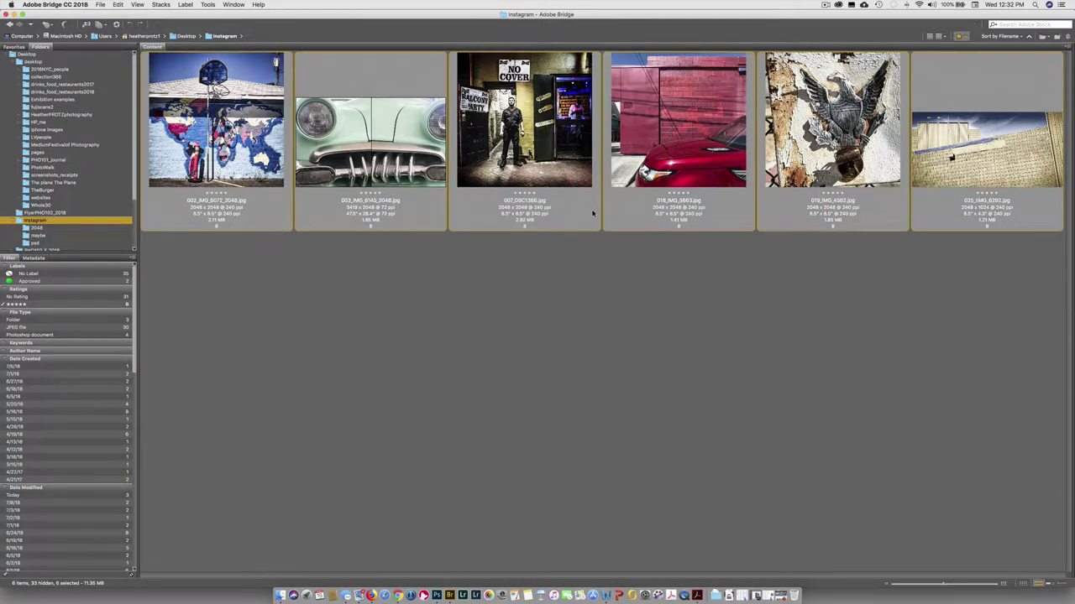
{"action": "key", "text": "super+0"}
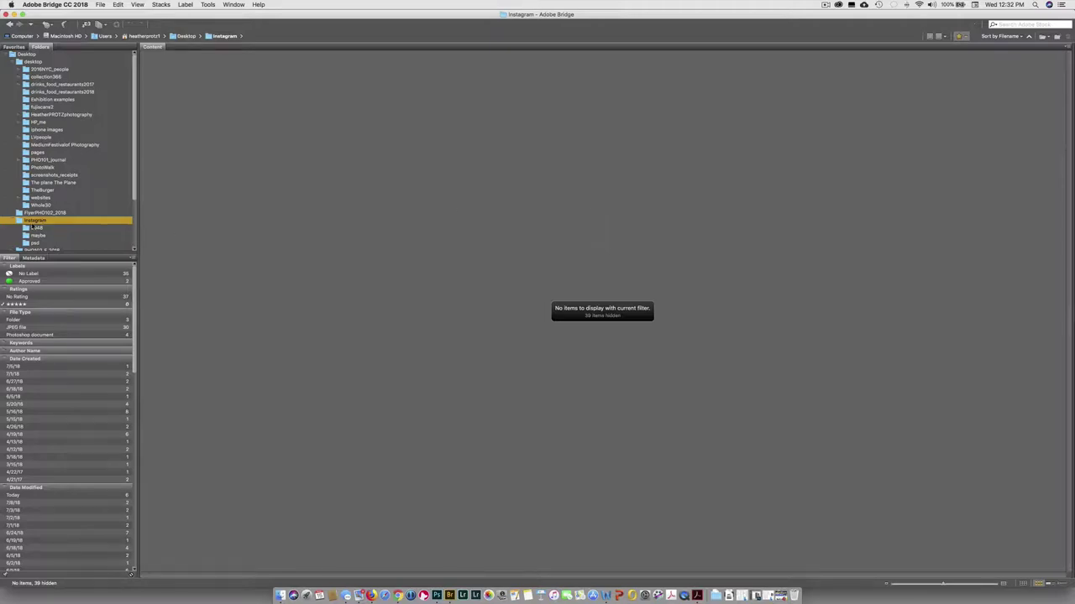
{"action": "left_click", "coordinate": [24, 305]}
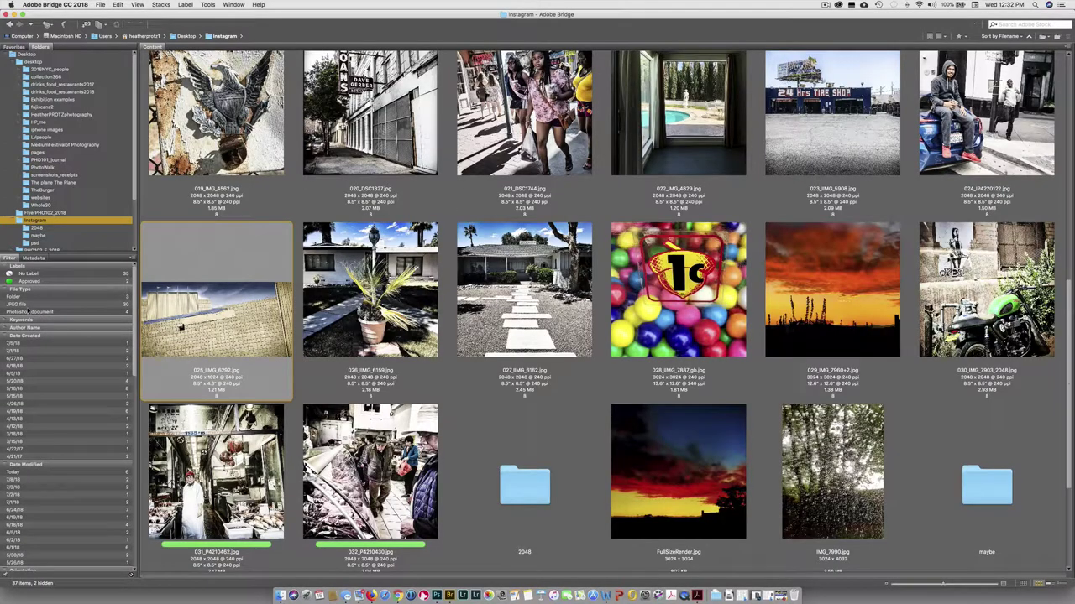
{"action": "left_click", "coordinate": [291, 139]}
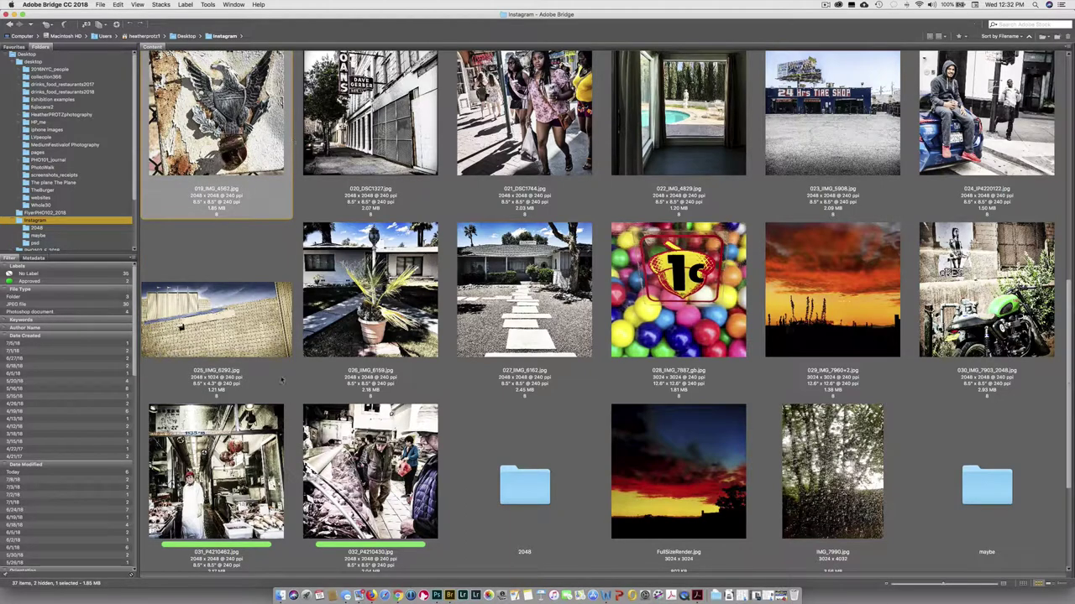
{"action": "scroll", "coordinate": [330, 461], "scroll_direction": "down", "scroll_amount": 3}
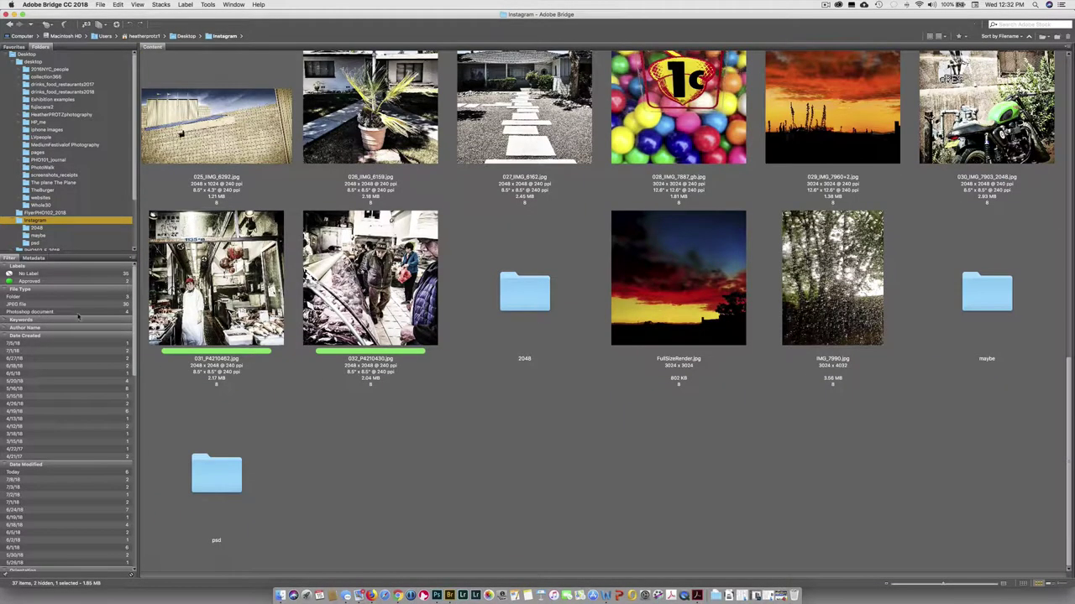
{"action": "left_click", "coordinate": [30, 282]}
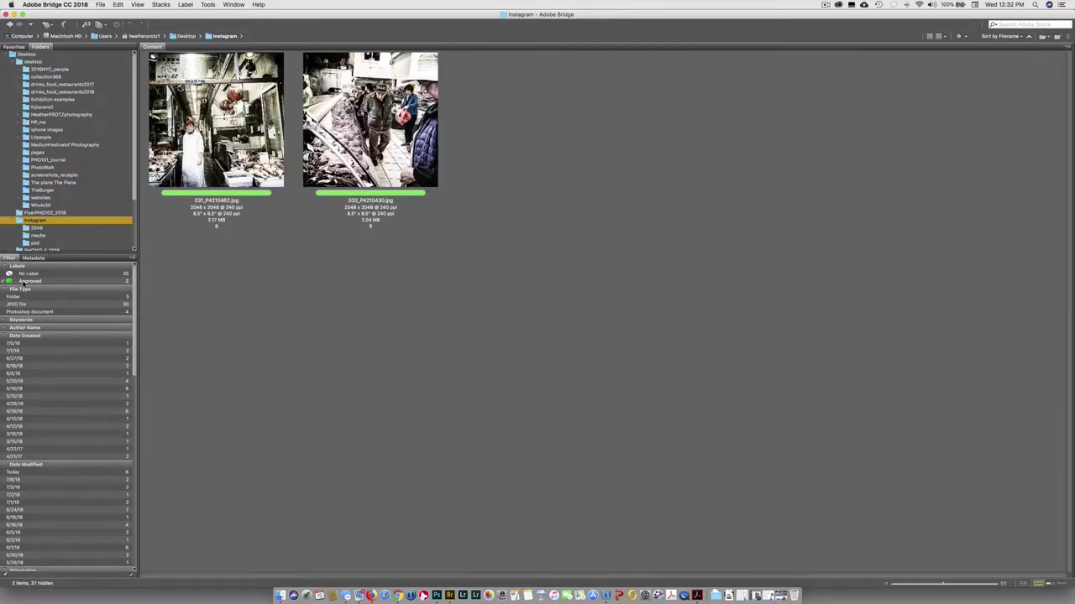
{"action": "left_click", "coordinate": [24, 283]}
{"action": "left_click", "coordinate": [181, 5]}
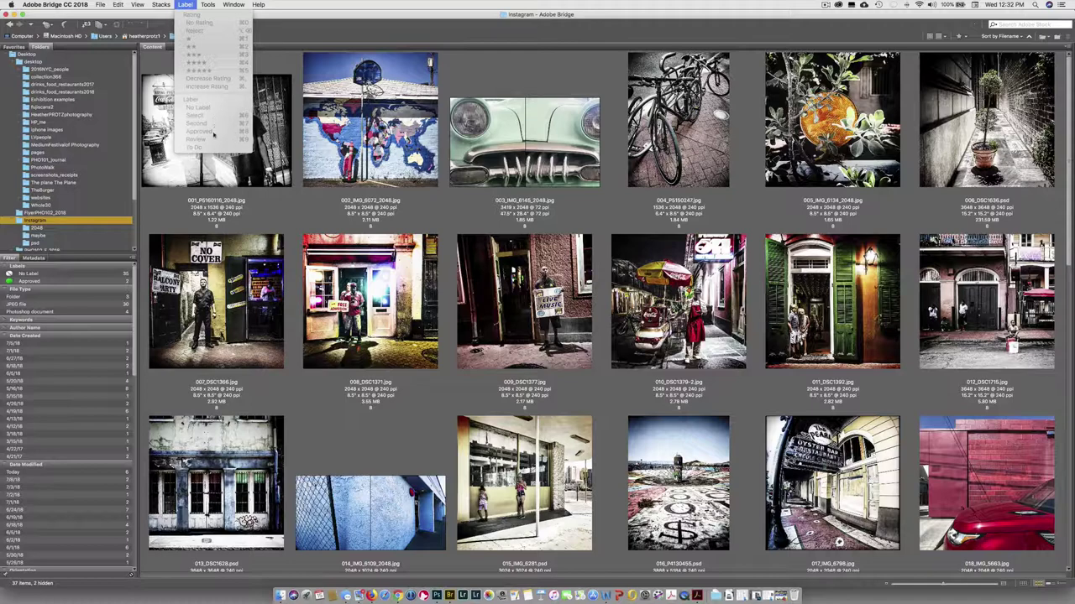
{"action": "left_click", "coordinate": [214, 287]}
{"action": "left_click", "coordinate": [214, 287]}
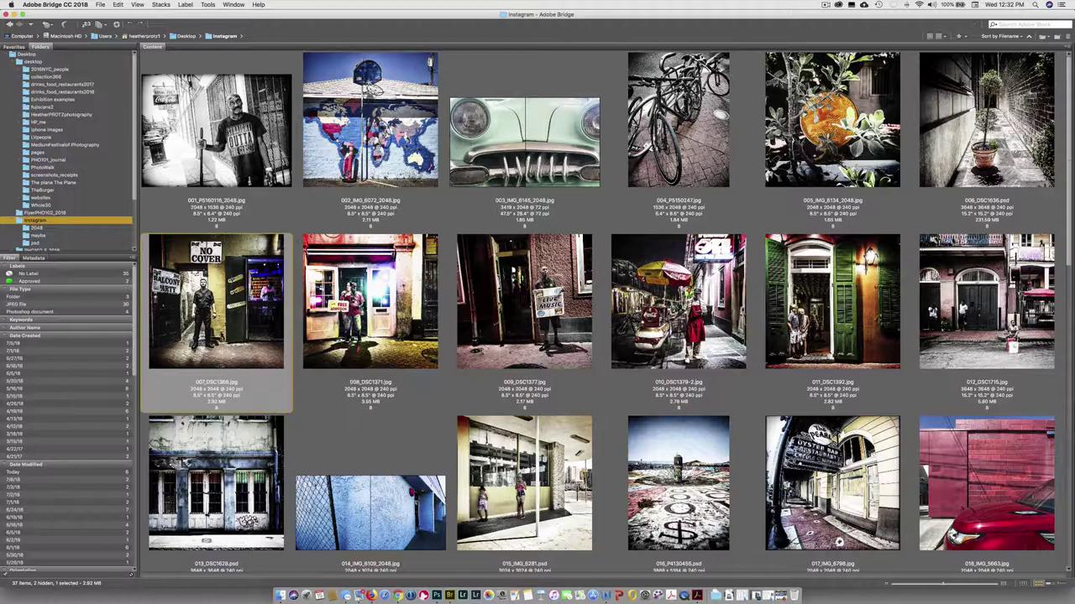
{"action": "key", "text": "super+6"}
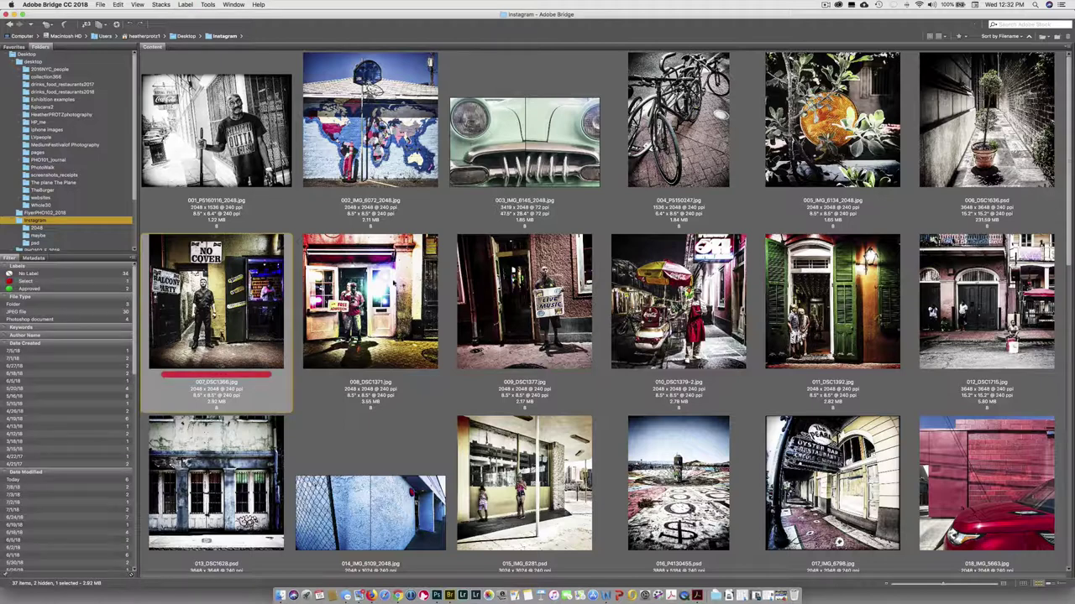
{"action": "left_click", "coordinate": [378, 288]}
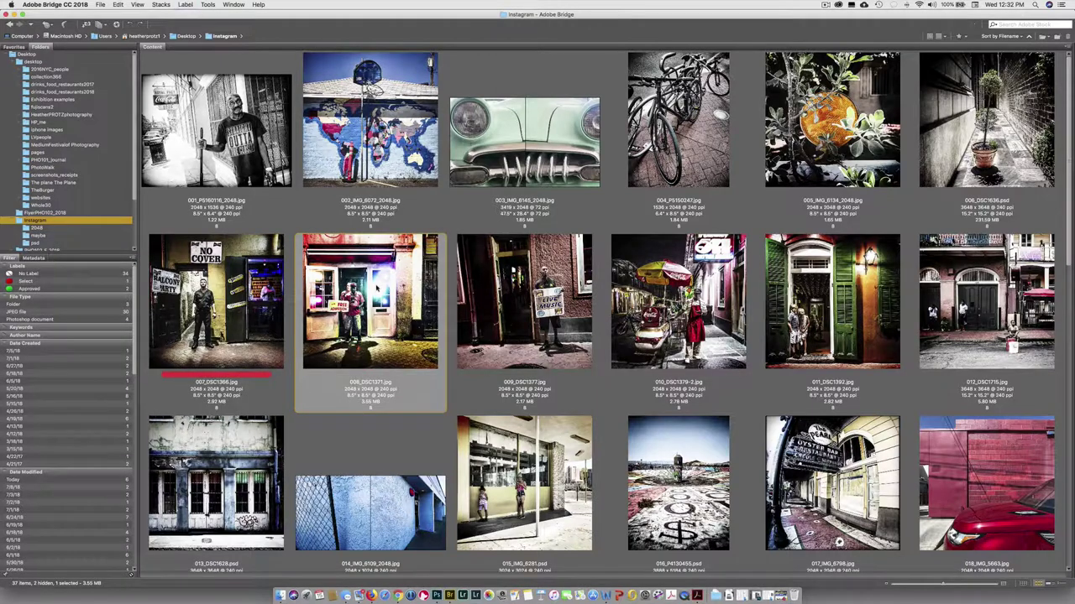
{"action": "key", "text": "super+7"}
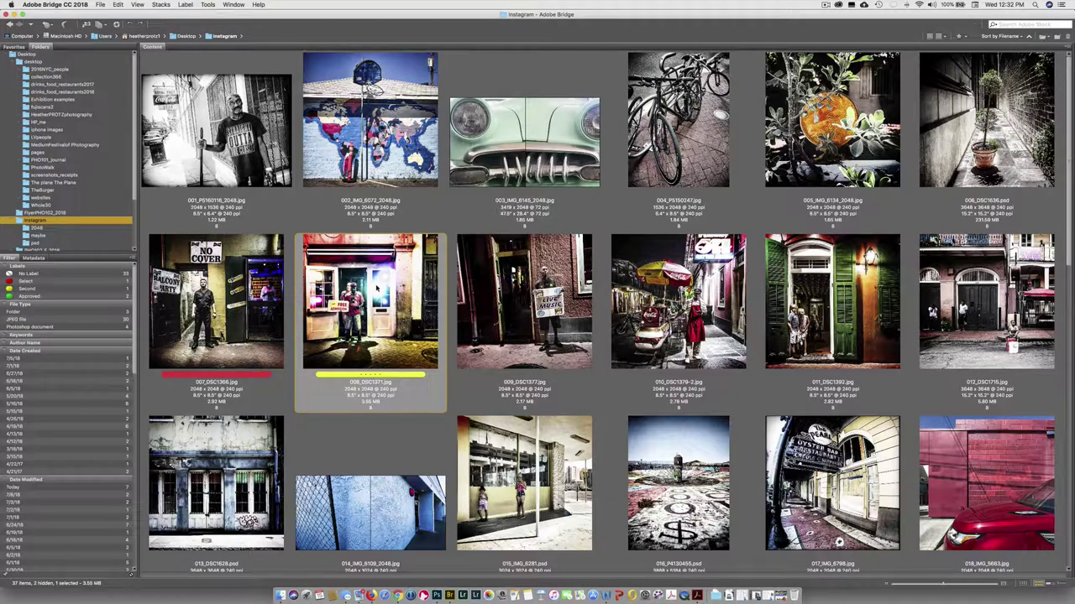
{"action": "key", "text": "Right"}
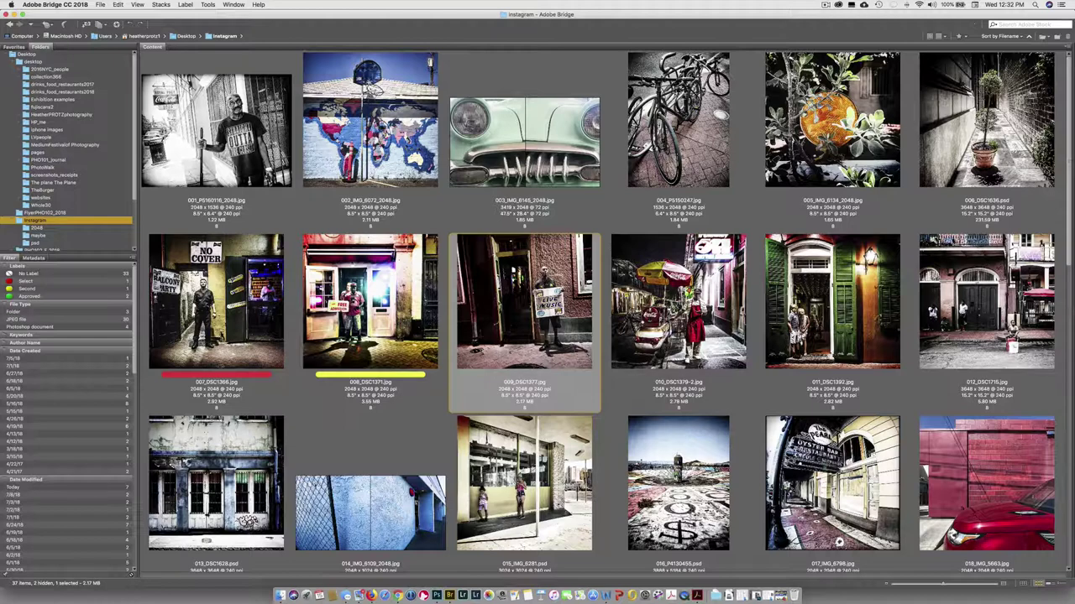
{"action": "key", "text": "super+8"}
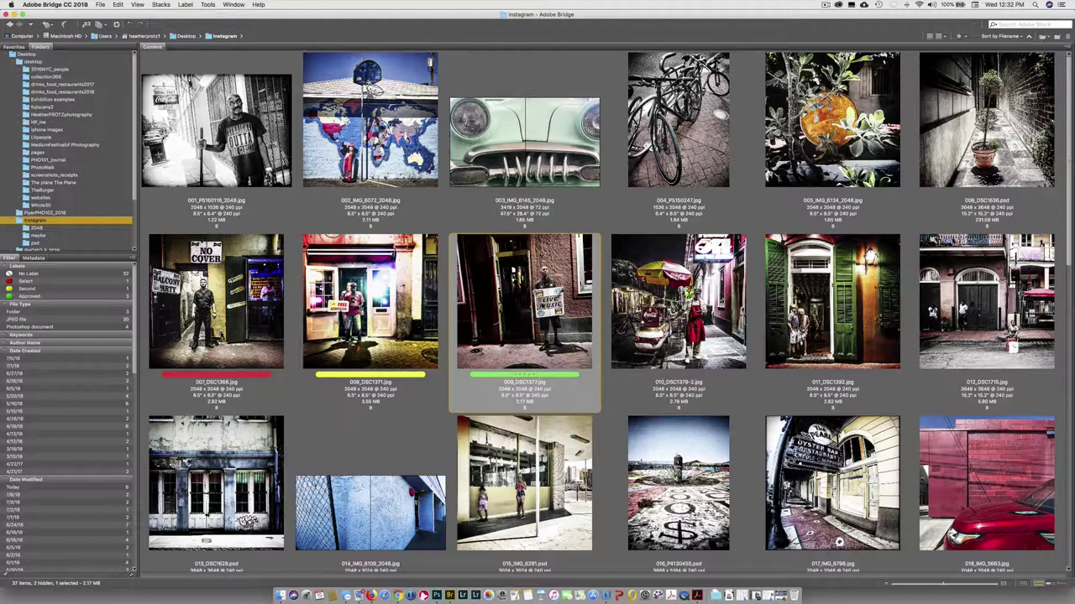
{"action": "key", "text": "Right"}
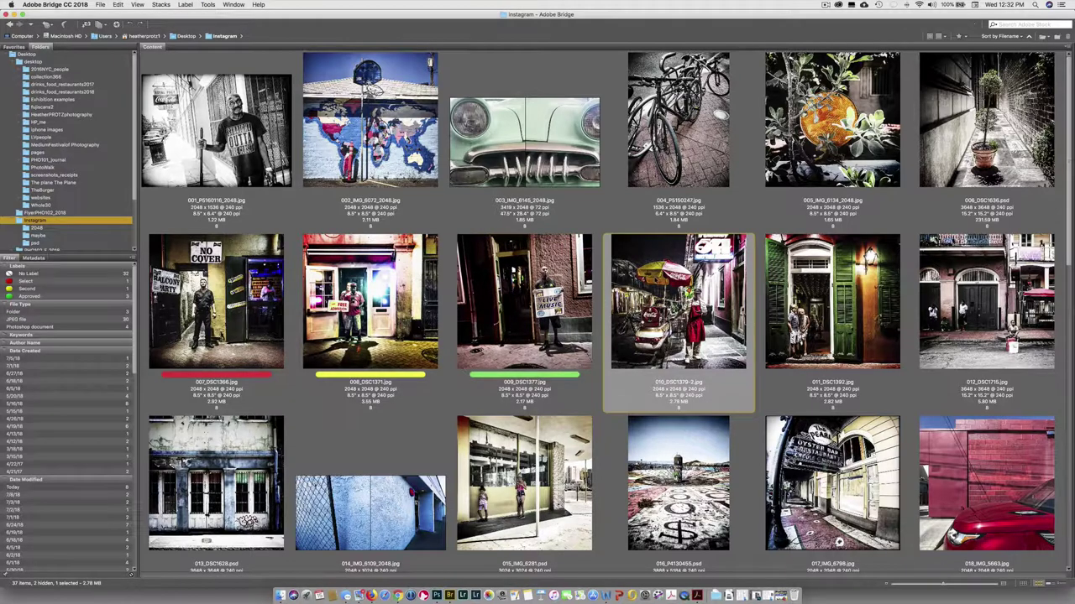
{"action": "key", "text": "super+8"}
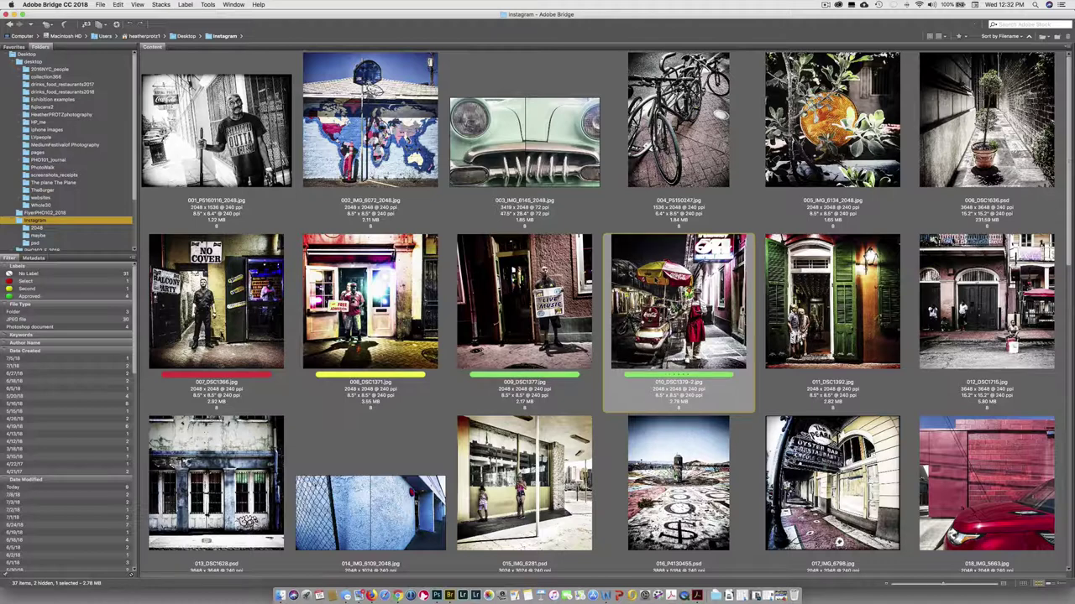
{"action": "key", "text": "super+9"}
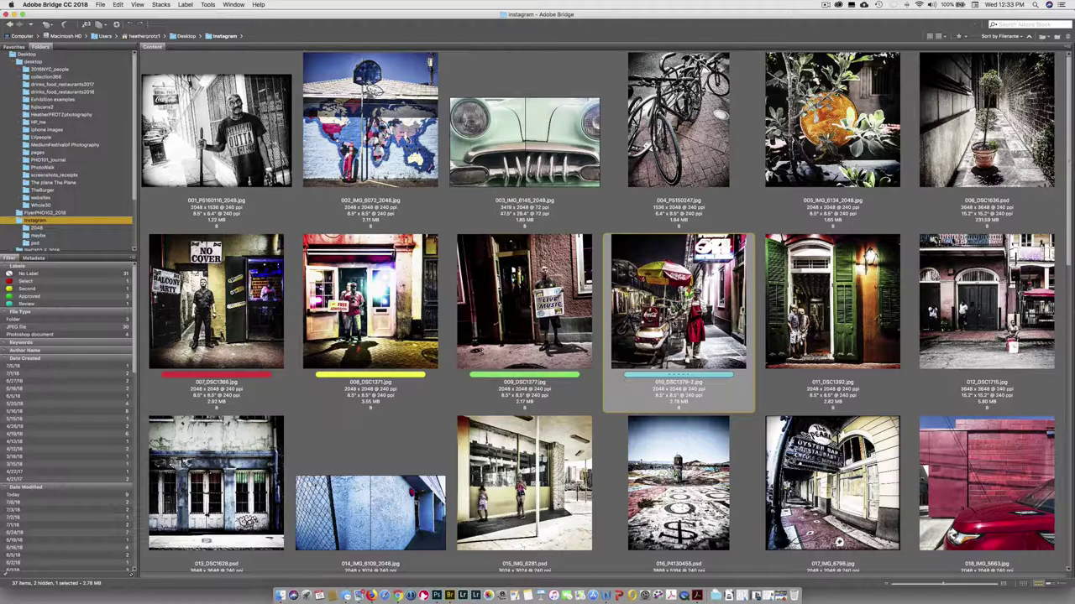
{"action": "key", "text": "super+5"}
{"action": "left_click", "coordinate": [536, 324]}
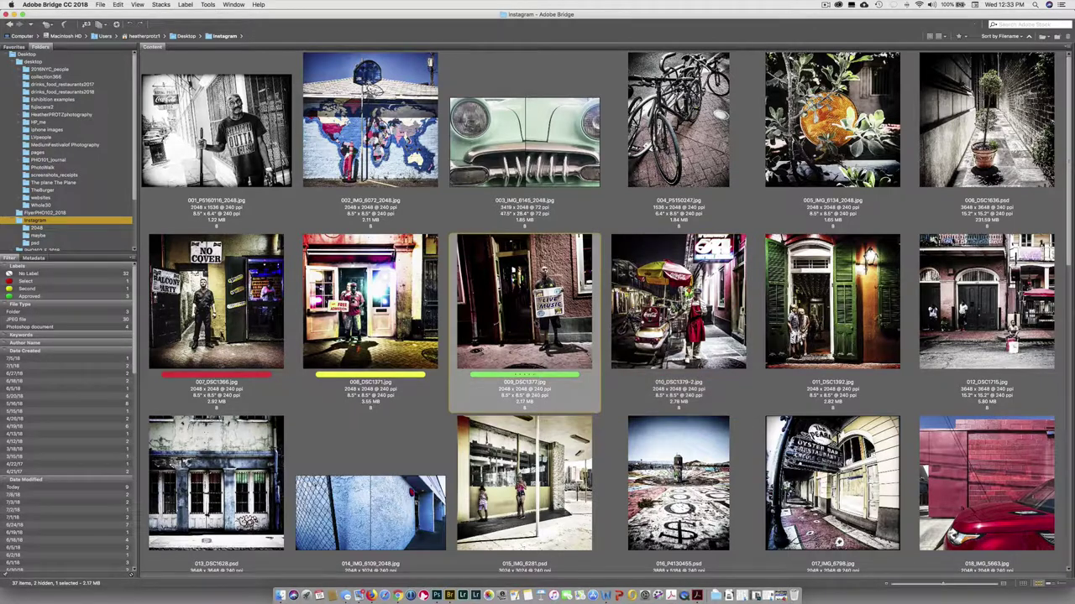
{"action": "key", "text": "super+8"}
{"action": "left_click", "coordinate": [381, 332]}
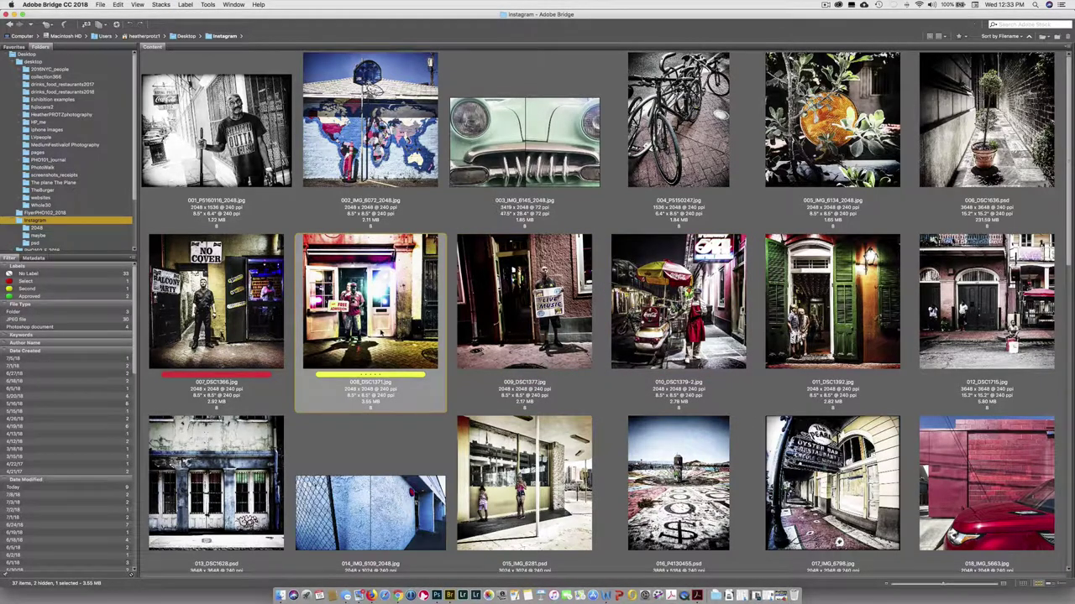
{"action": "key", "text": "super+7"}
{"action": "key", "text": "Left"}
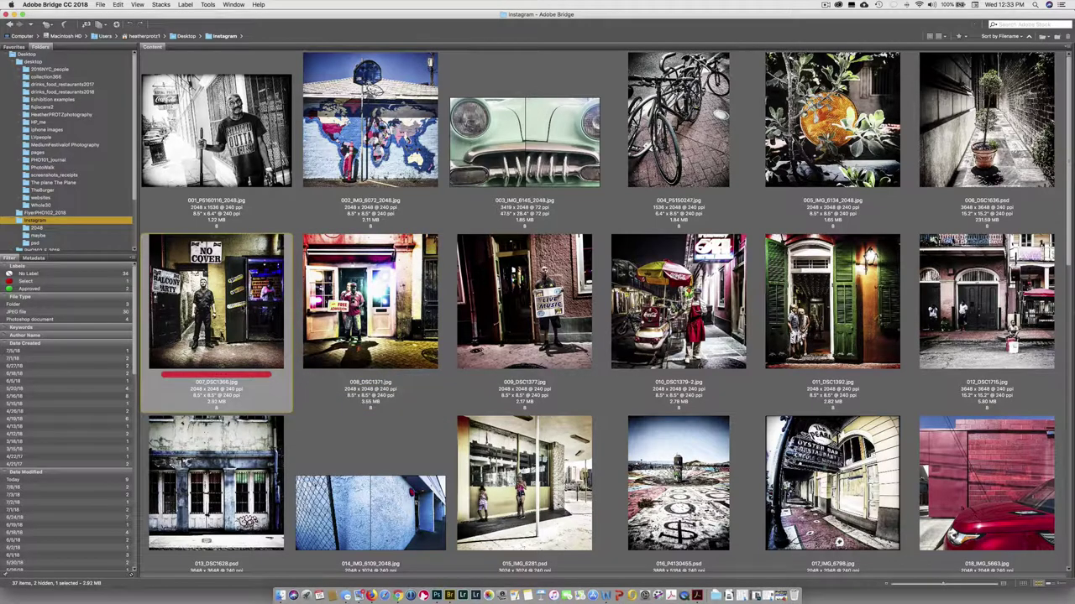
{"action": "key", "text": "super+6"}
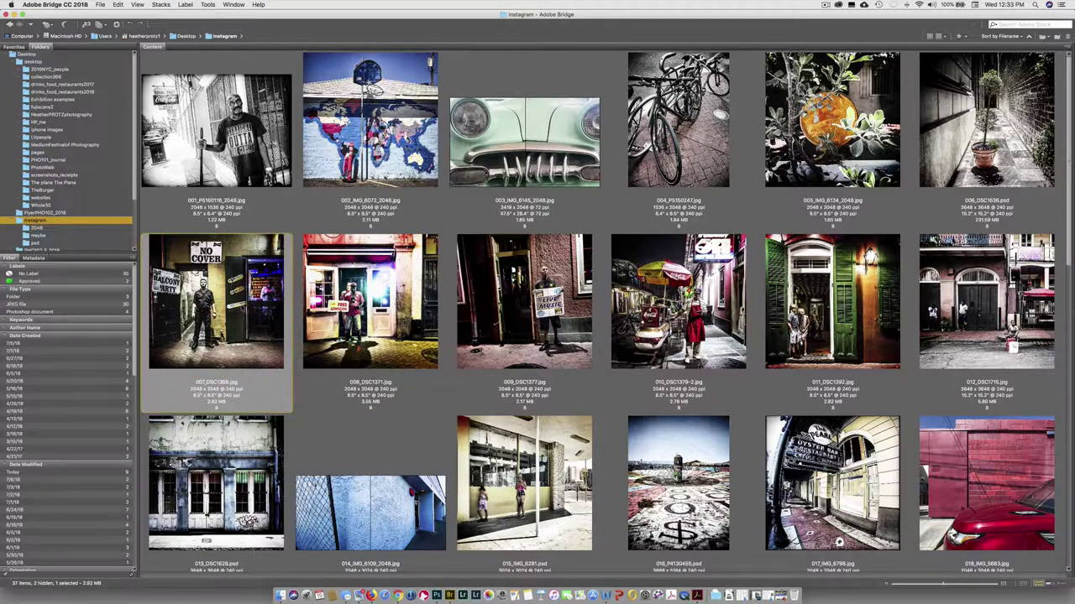
{"action": "left_click", "coordinate": [185, 4]}
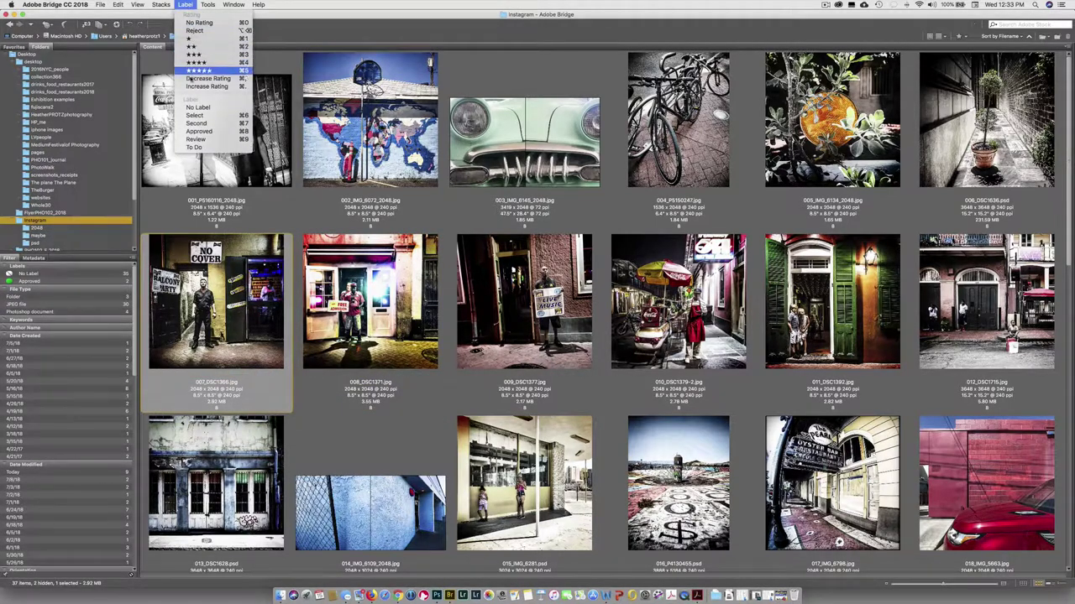
{"action": "left_click", "coordinate": [189, 123]}
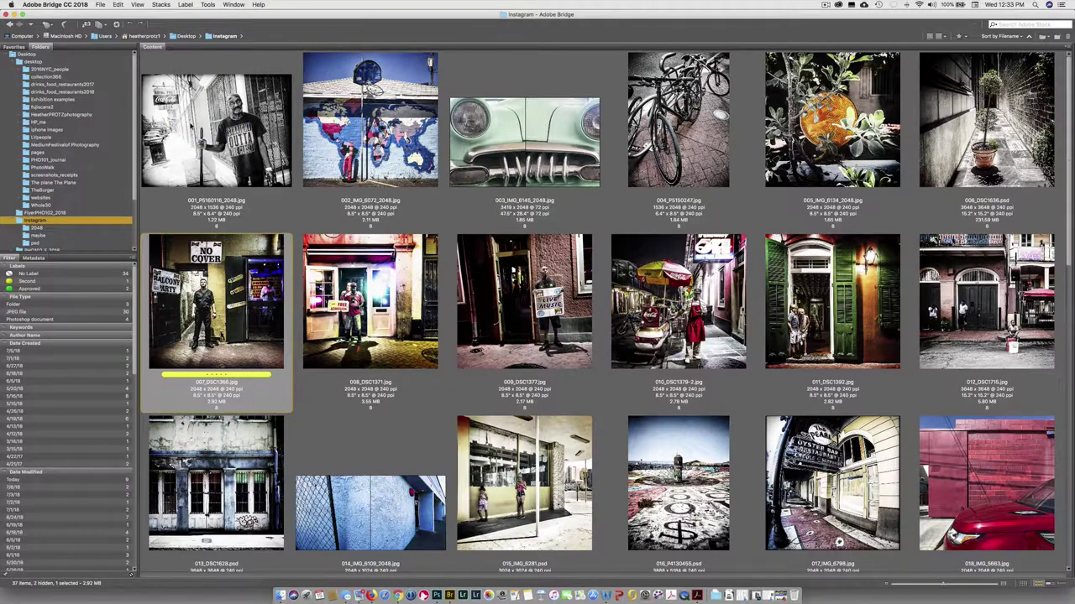
{"action": "key", "text": "super+7"}
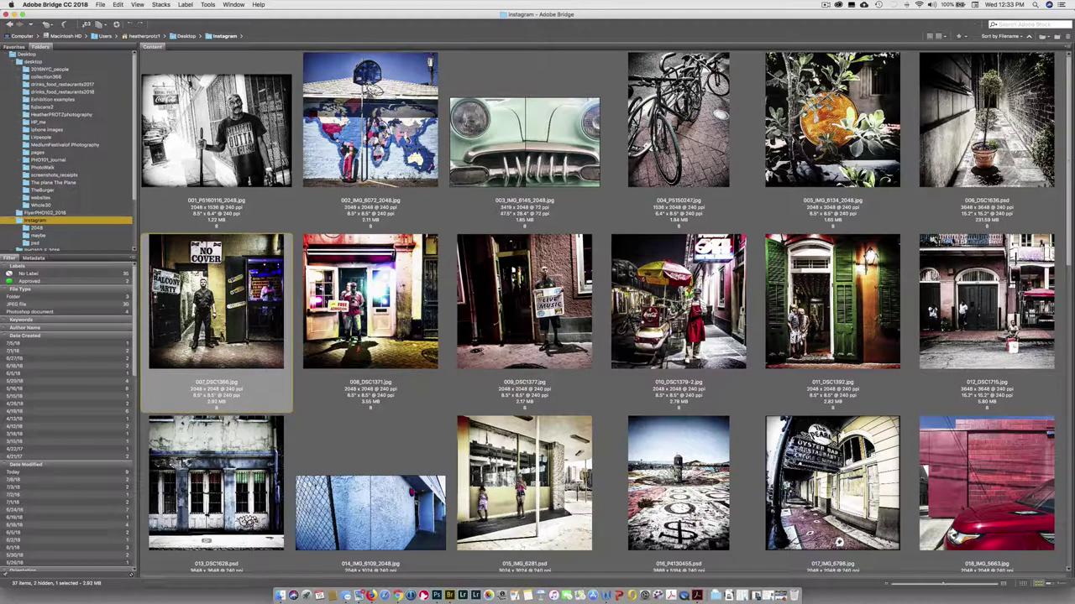
{"action": "left_click", "coordinate": [47, 305]}
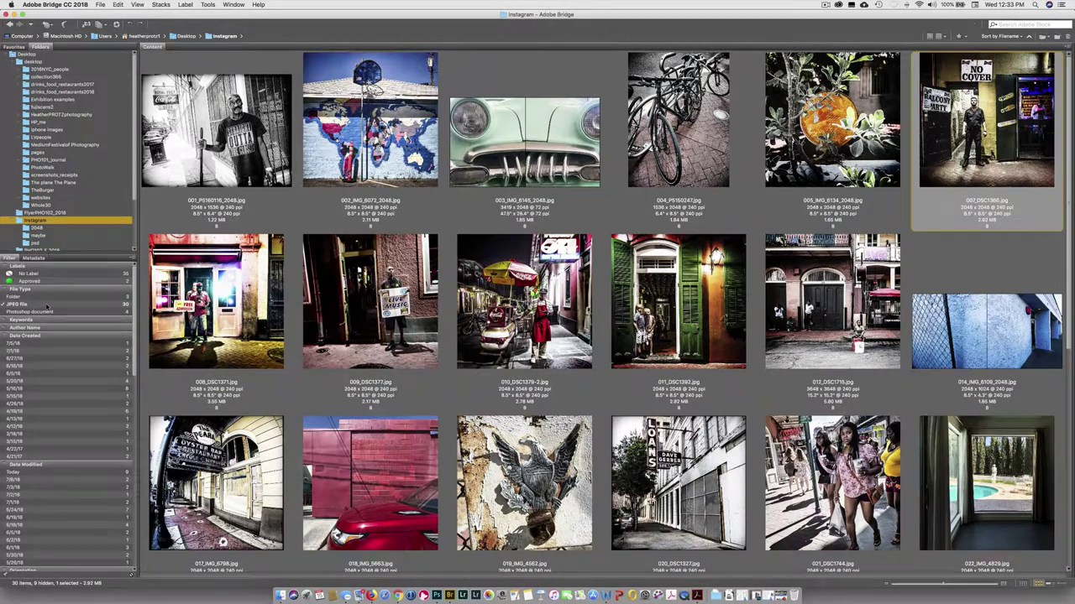
{"action": "left_click", "coordinate": [49, 306]}
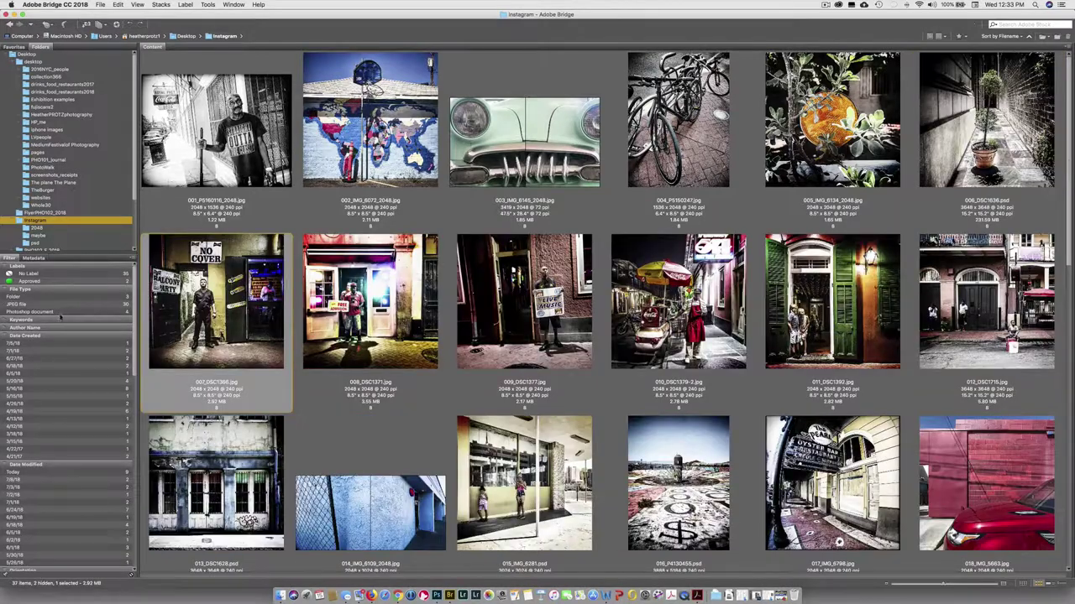
{"action": "left_click", "coordinate": [61, 312]}
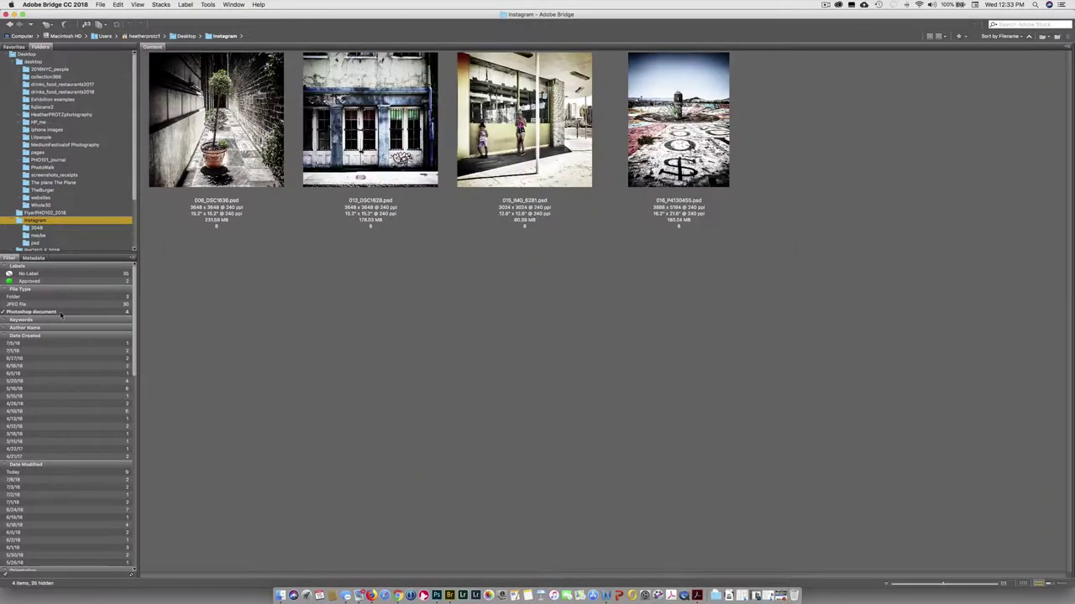
{"action": "left_click", "coordinate": [60, 312]}
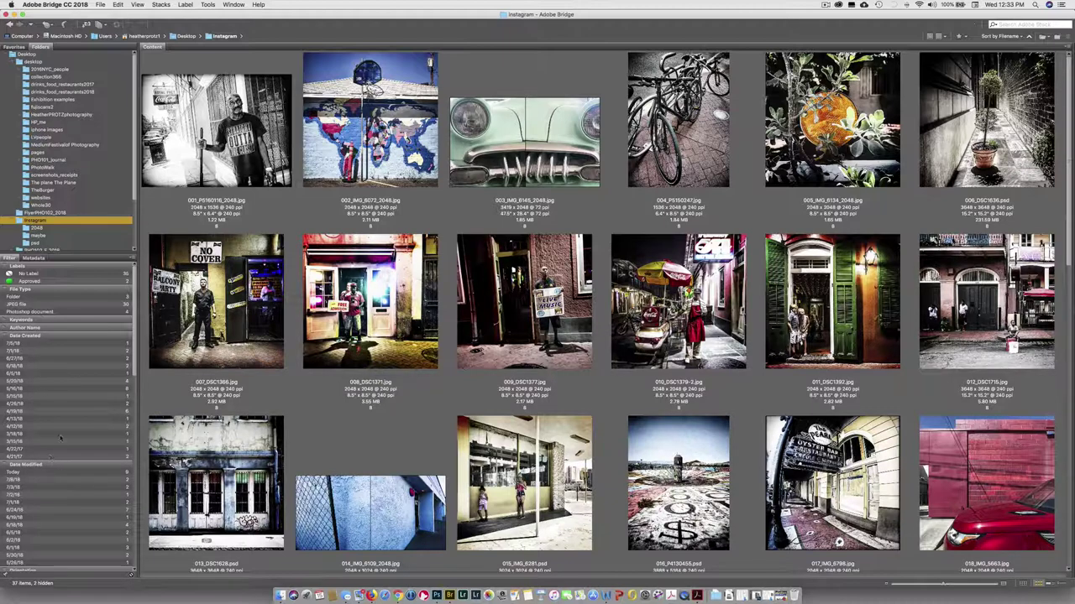
Collapse the Date Created and Date Modified filters, then toggle the 16:9 and 1:1 aspect ratio filters.
{"action": "left_click", "coordinate": [11, 335]}
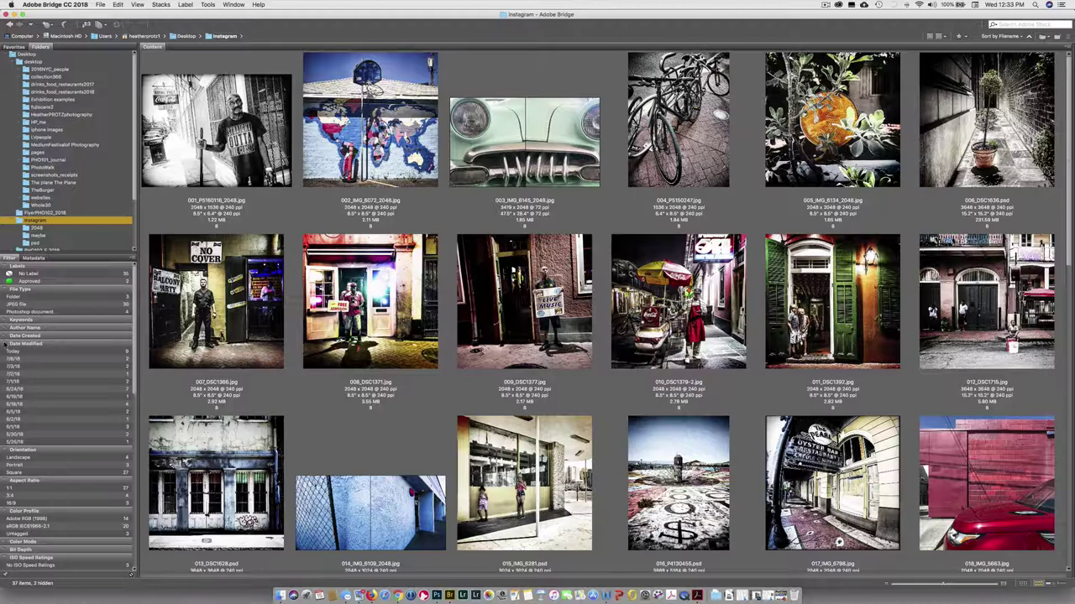
{"action": "left_click", "coordinate": [7, 344]}
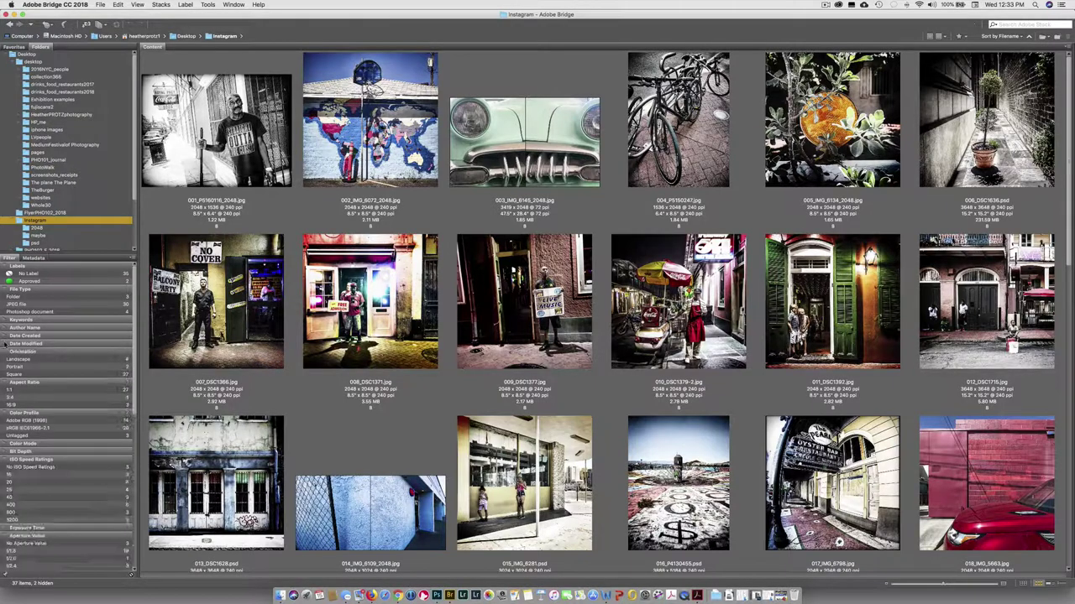
{"action": "left_click", "coordinate": [25, 405]}
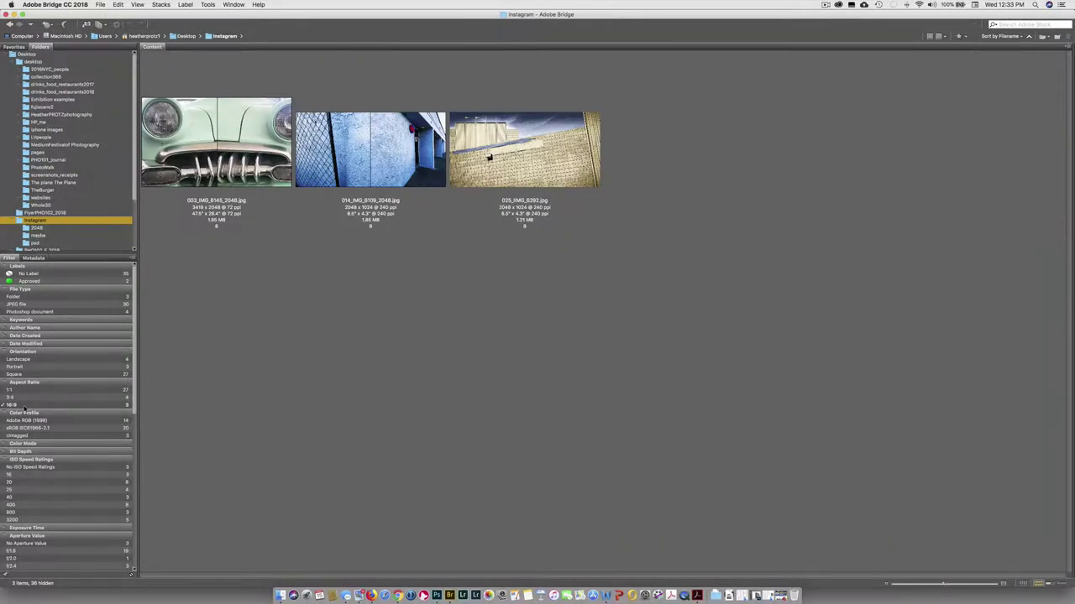
{"action": "left_click", "coordinate": [24, 405]}
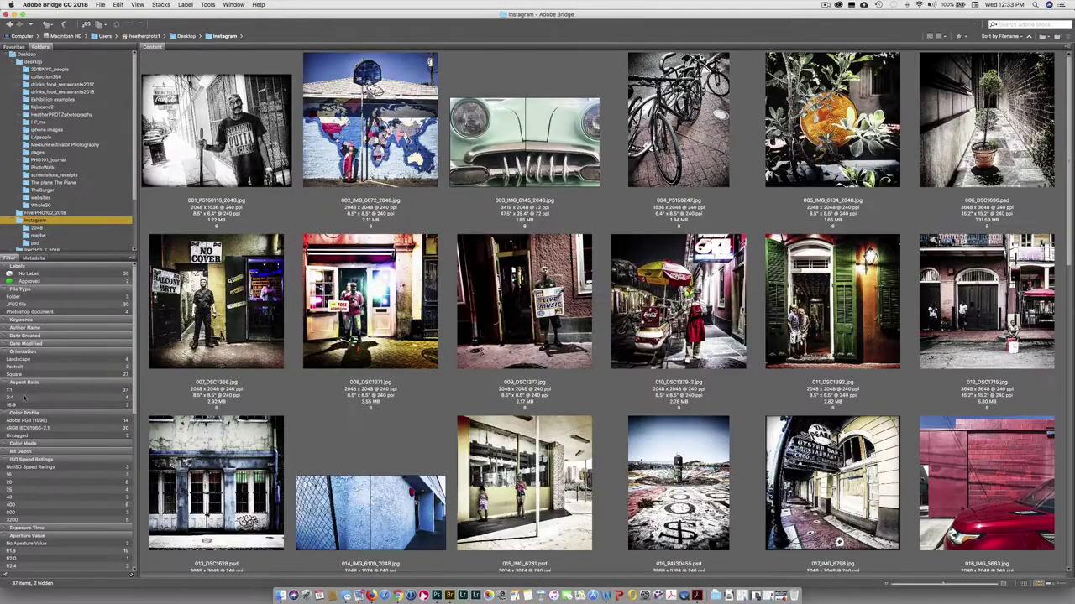
{"action": "left_click", "coordinate": [22, 391]}
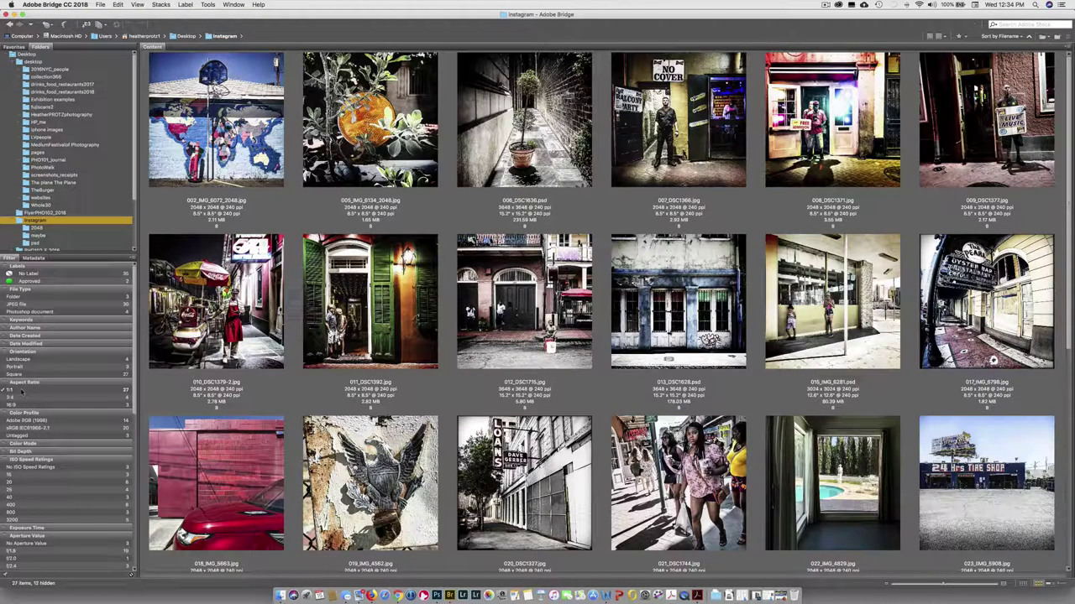
{"action": "left_click", "coordinate": [22, 390]}
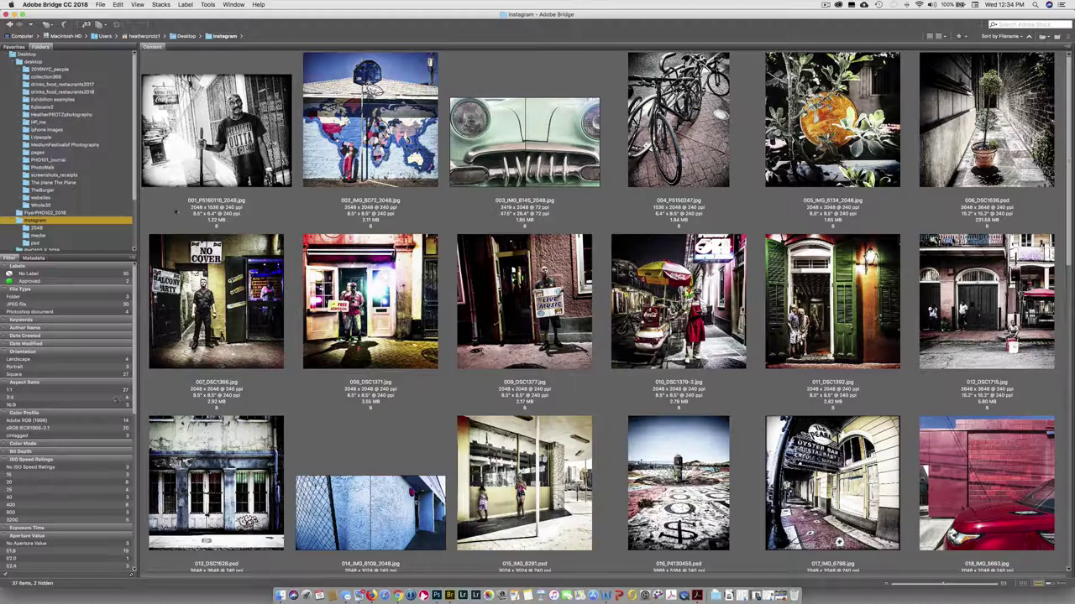
{"action": "left_click", "coordinate": [185, 5]}
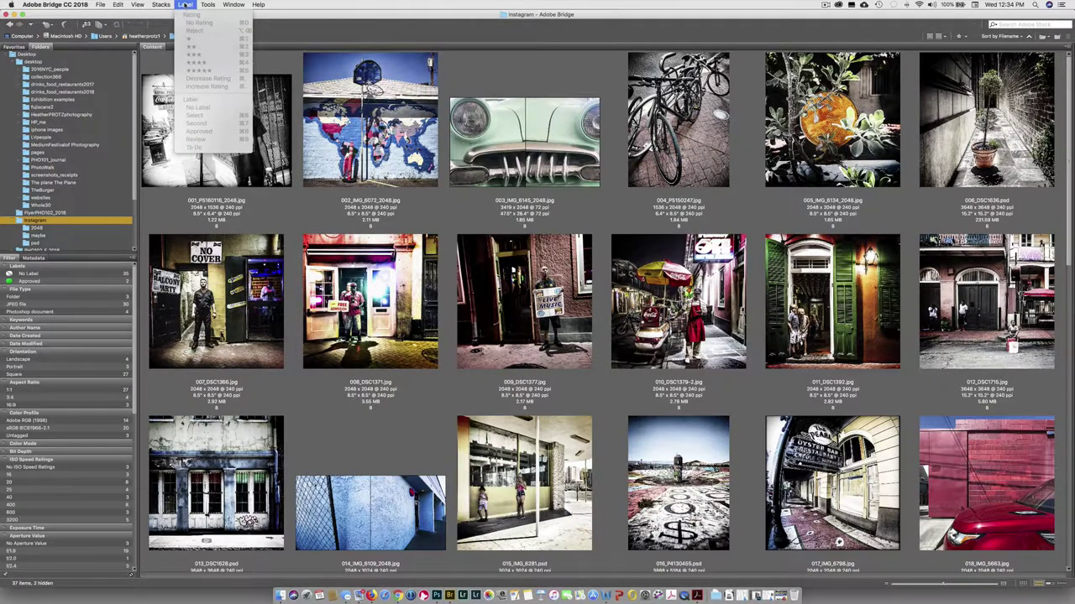
{"action": "mouse_move", "coordinate": [208, 5]}
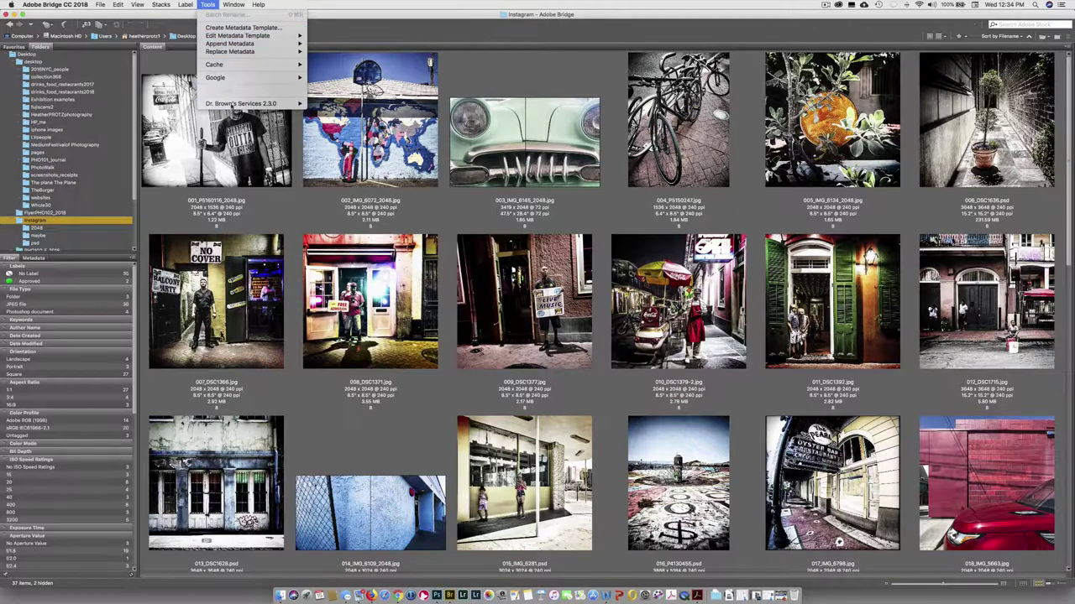
{"action": "mouse_move", "coordinate": [252, 90]}
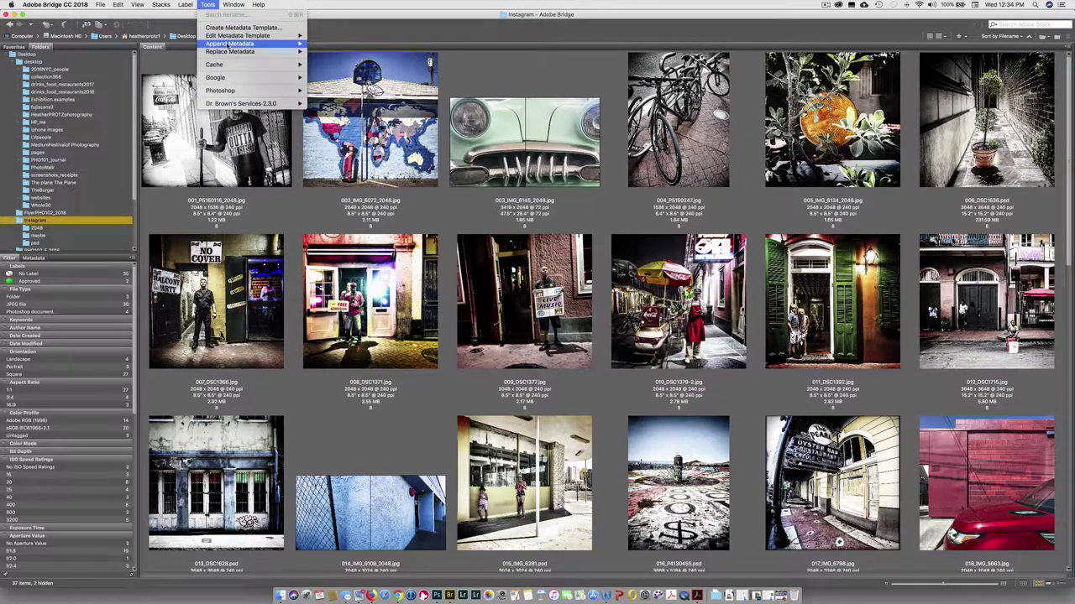
{"action": "mouse_move", "coordinate": [227, 52]}
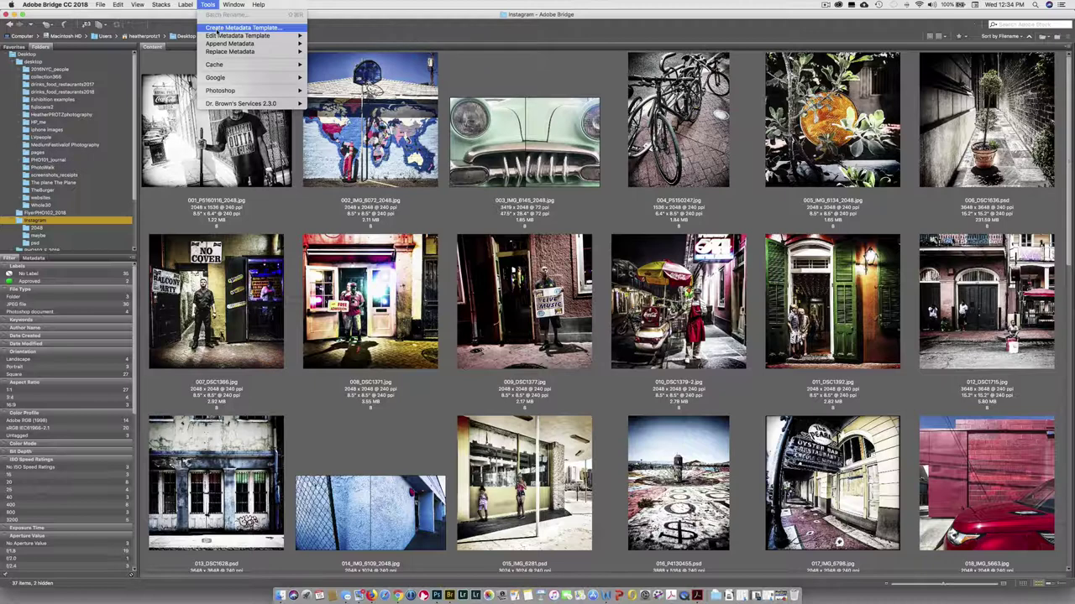
{"action": "left_click", "coordinate": [217, 30]}
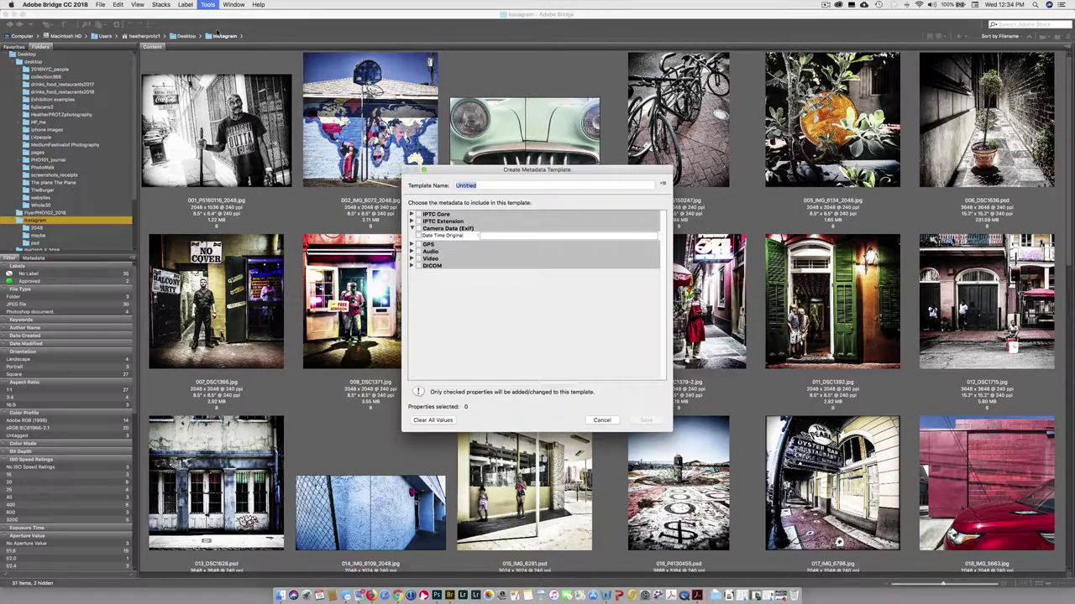
{"action": "left_click", "coordinate": [606, 420]}
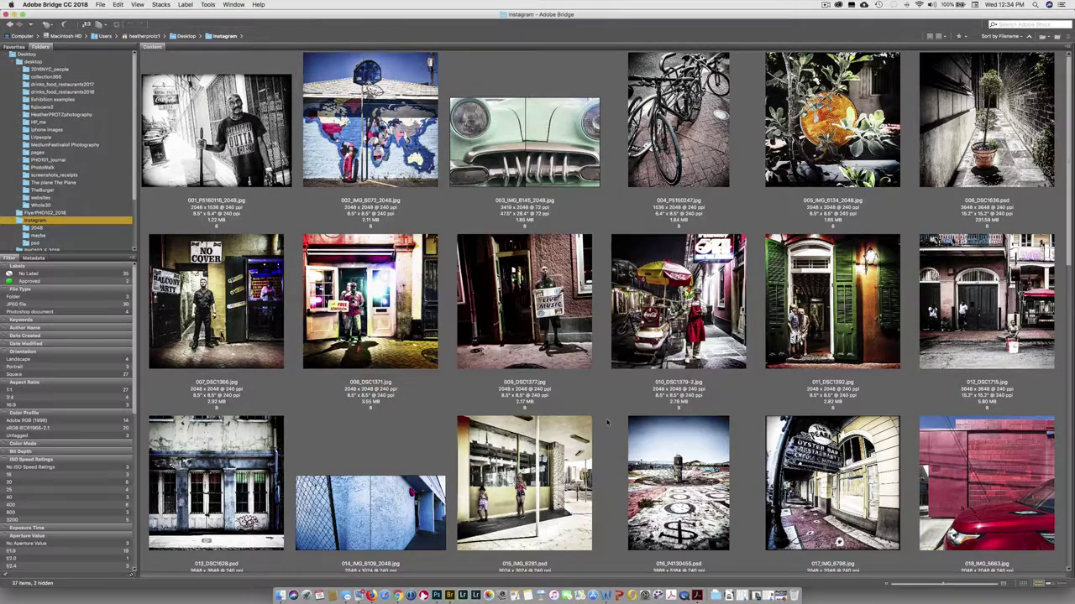
Create a new workspace named 'hpTEST' from Window > Workspace > New Workspace.
{"action": "left_click", "coordinate": [233, 4]}
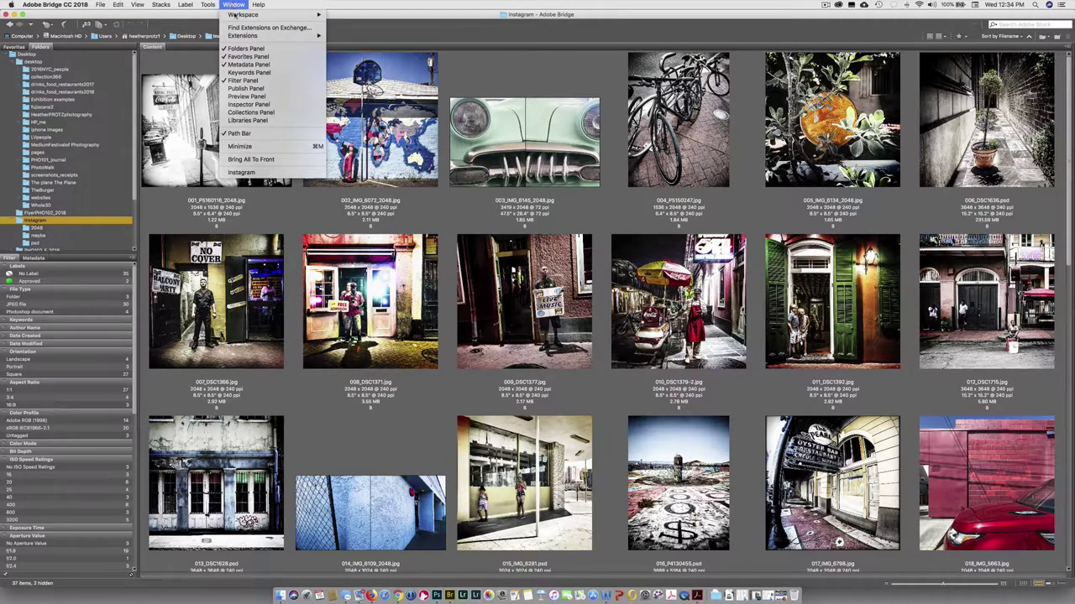
{"action": "mouse_move", "coordinate": [236, 14]}
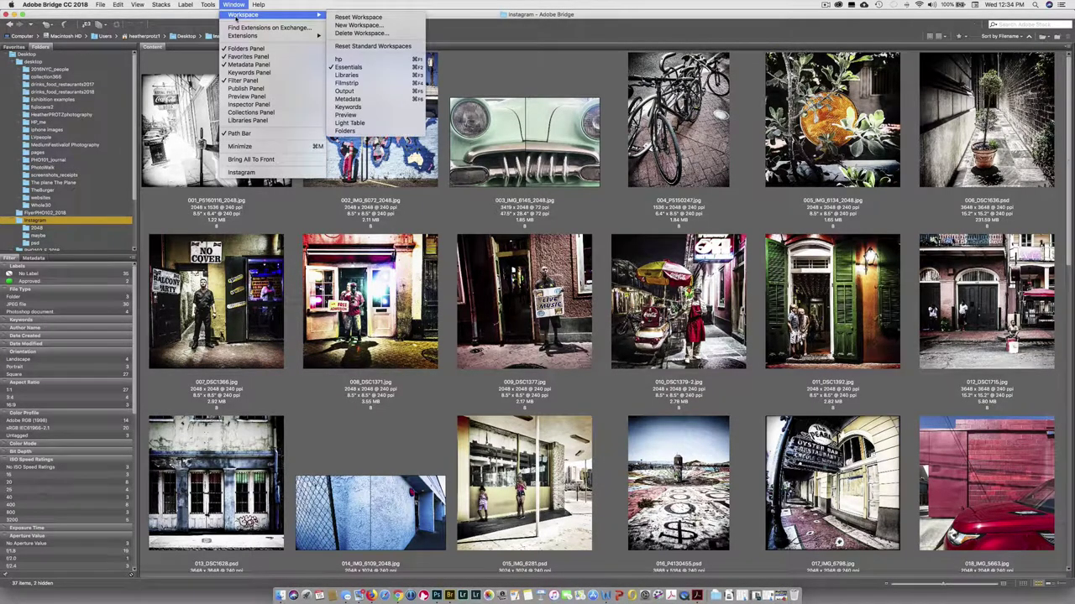
{"action": "left_click", "coordinate": [359, 26]}
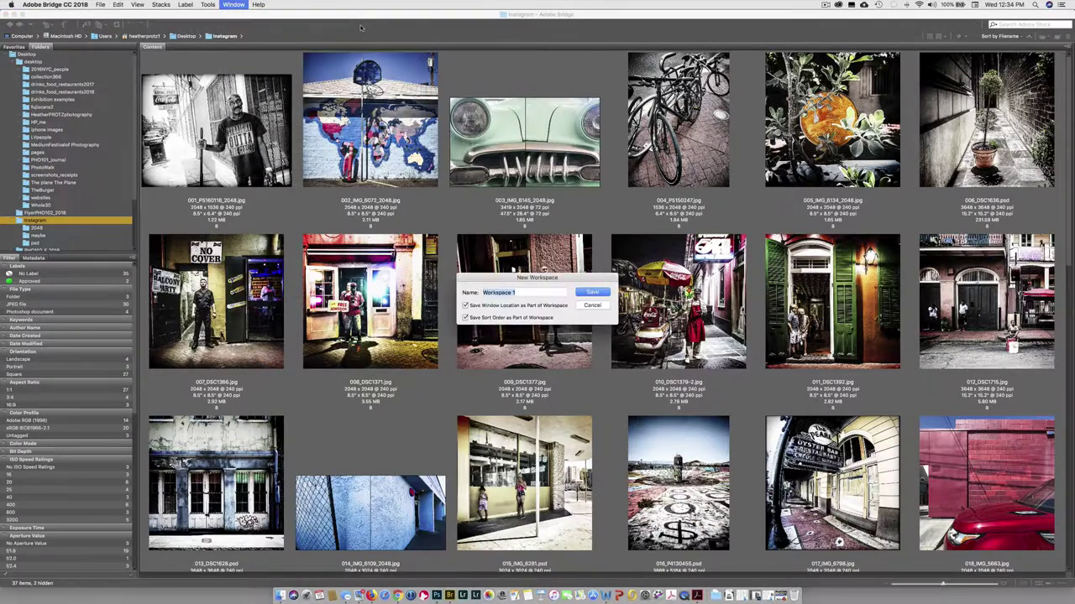
{"action": "type", "text": "hpTEST"}
{"action": "key", "text": "Return"}
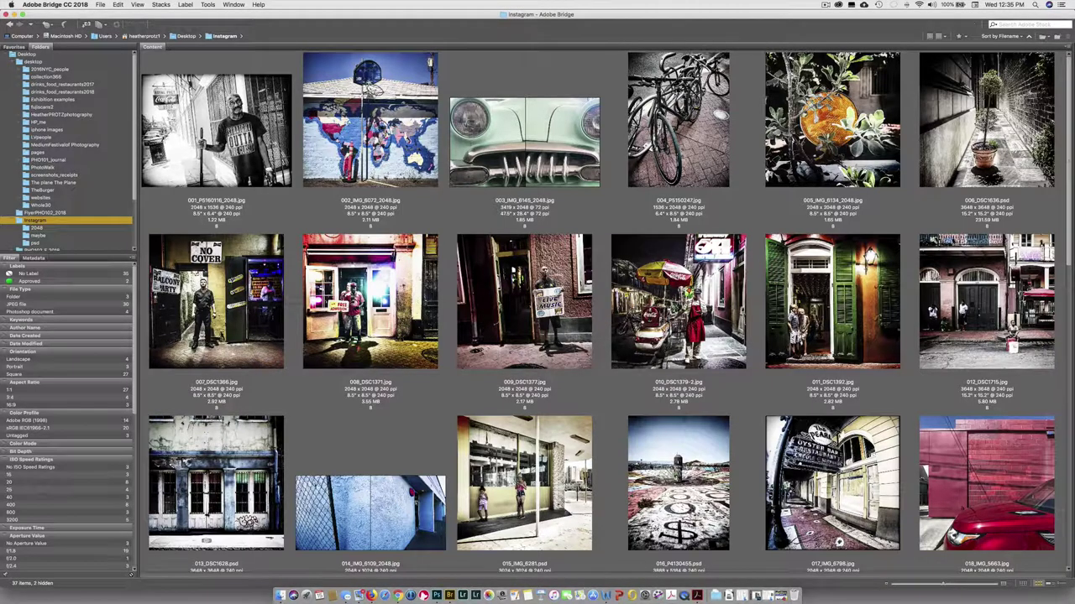
Reset the standard workspaces from the Window > Workspace menu.
{"action": "left_click", "coordinate": [234, 5]}
{"action": "mouse_move", "coordinate": [252, 15]}
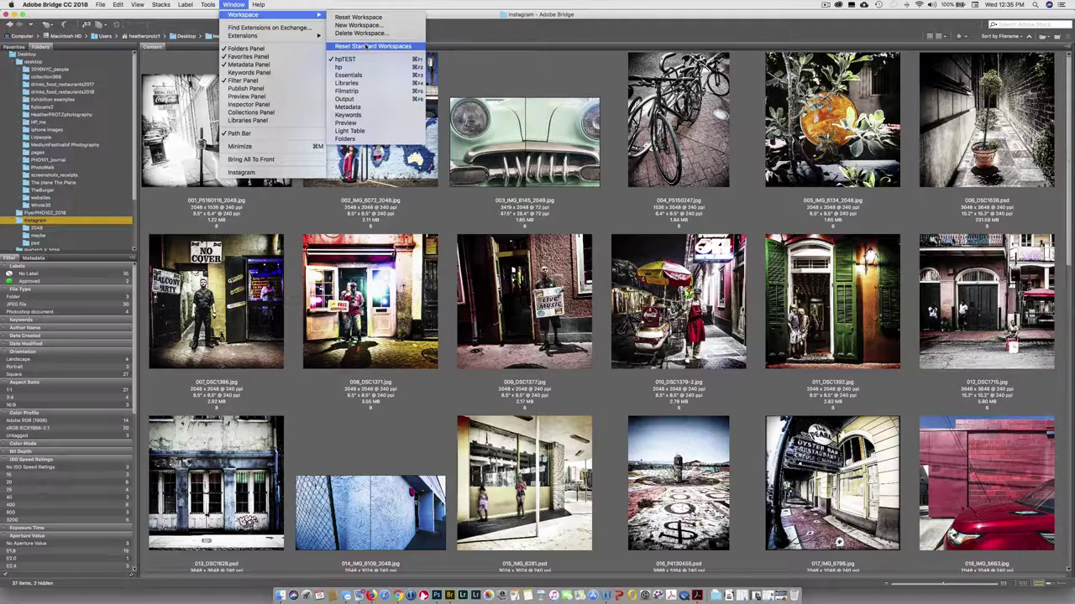
{"action": "left_click", "coordinate": [365, 46]}
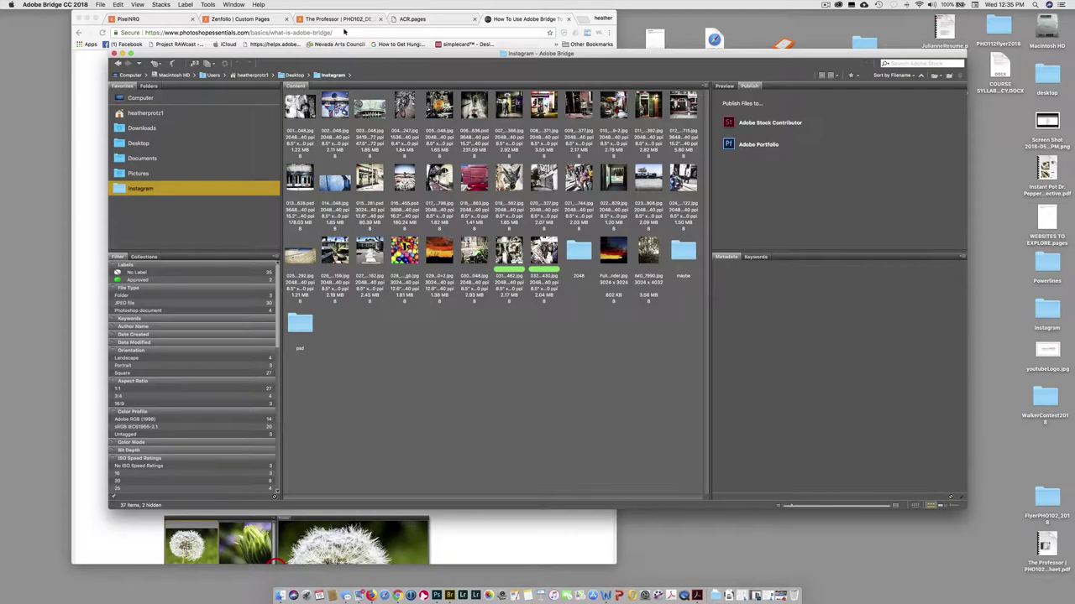
Switch back to the saved hpTEST workspace.
{"action": "left_click", "coordinate": [233, 5]}
{"action": "mouse_move", "coordinate": [252, 14]}
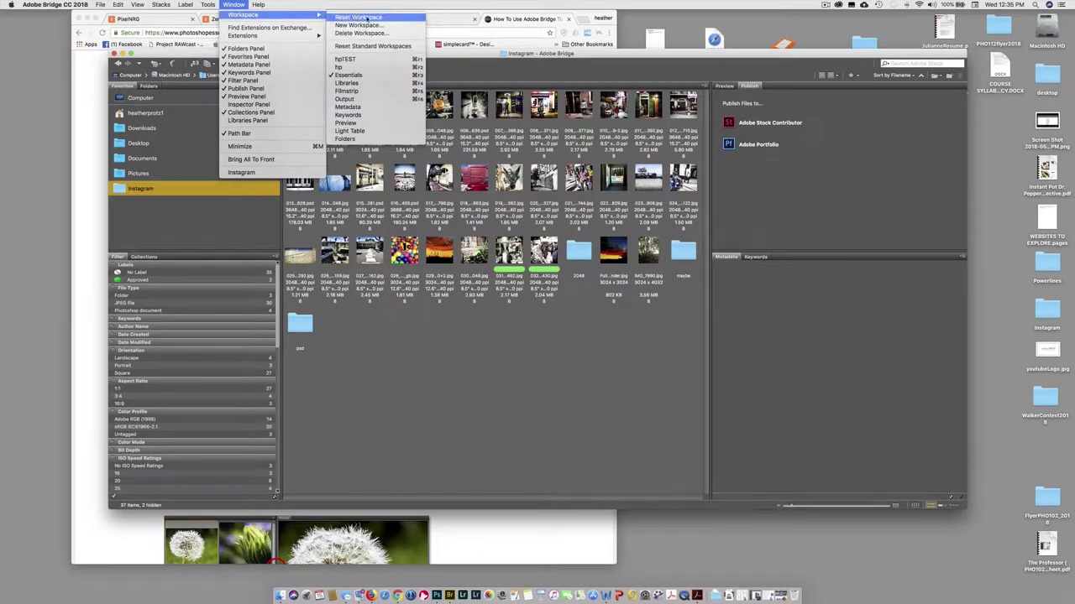
{"action": "left_click", "coordinate": [354, 59]}
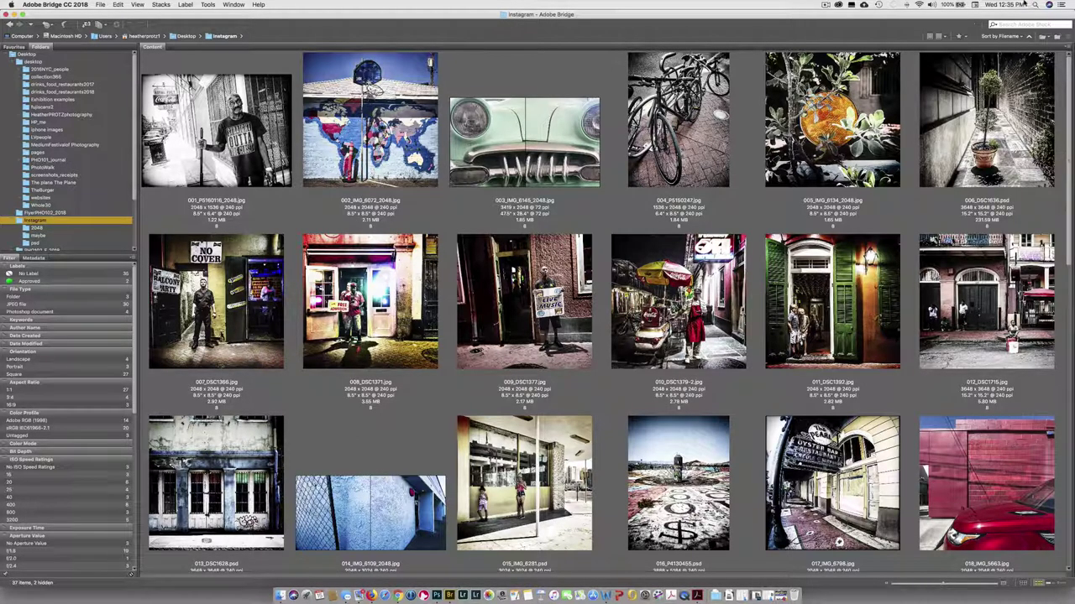
{"action": "left_click_drag", "start_coordinate": [1025, 13], "coordinate": [496, 3]}
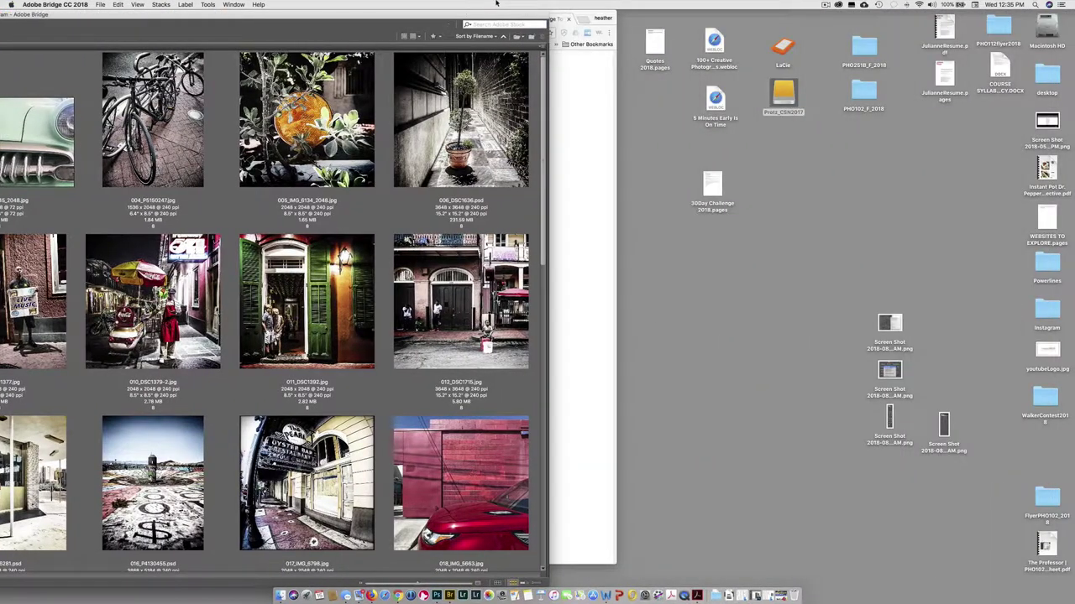
{"action": "double_click", "coordinate": [488, 15]}
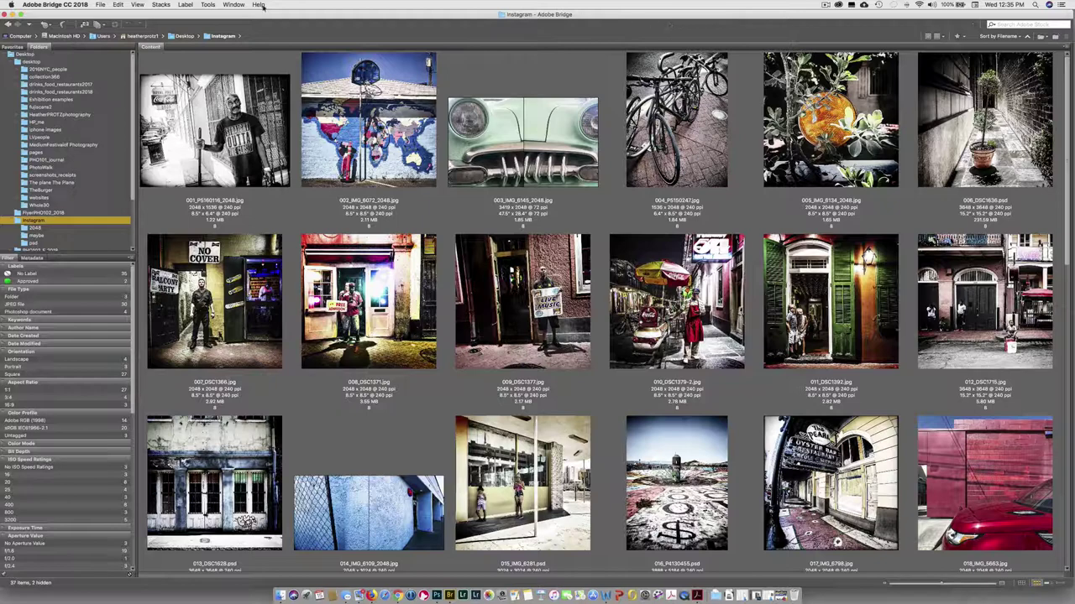
{"action": "left_click", "coordinate": [226, 5]}
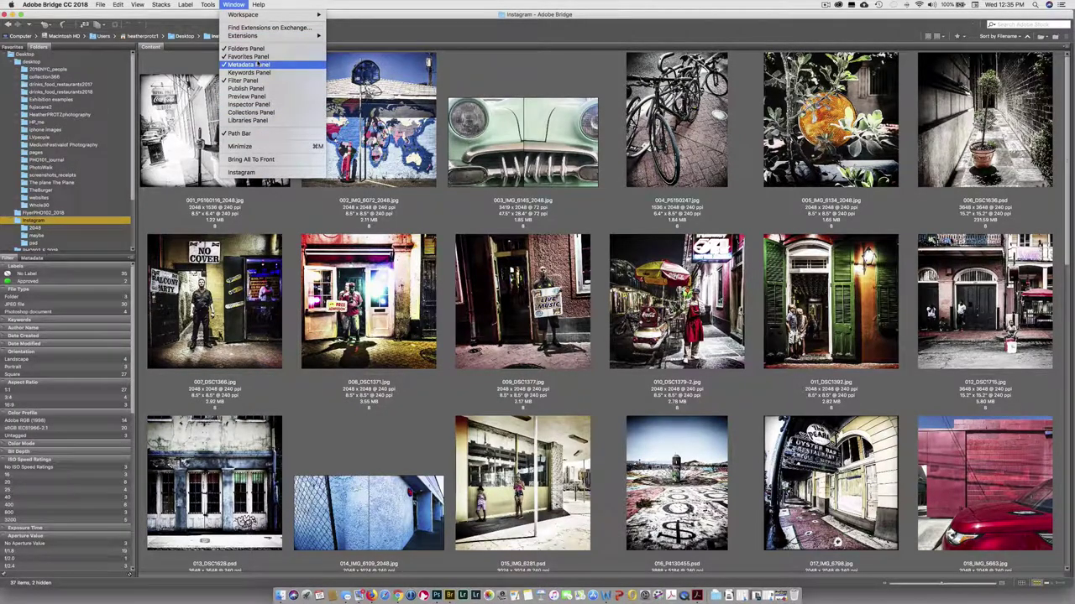
{"action": "left_click", "coordinate": [246, 89]}
{"action": "left_click", "coordinate": [258, 5]}
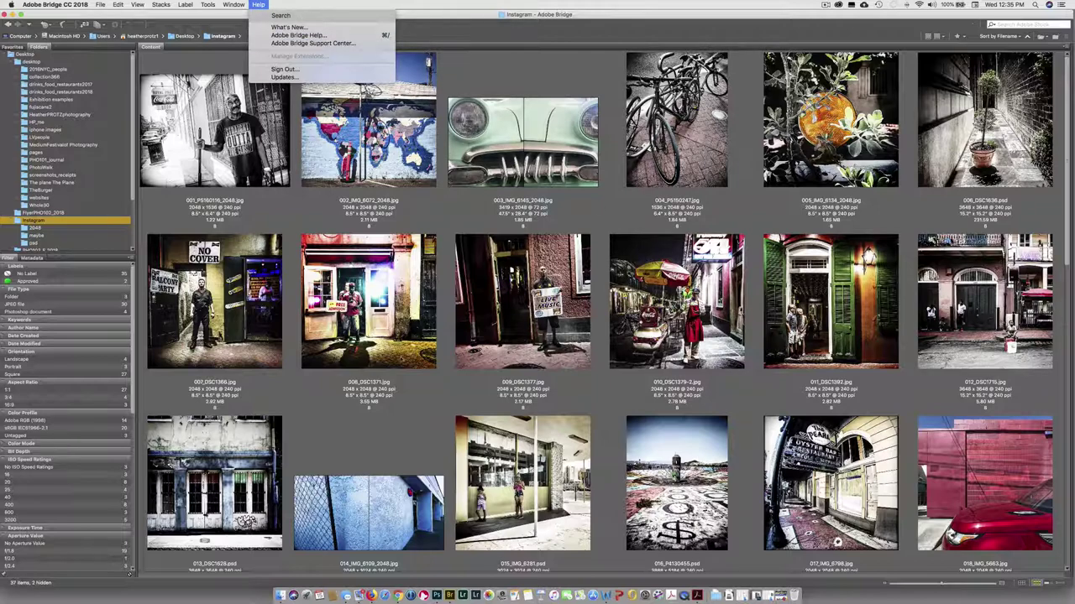
{"action": "left_click", "coordinate": [330, 351]}
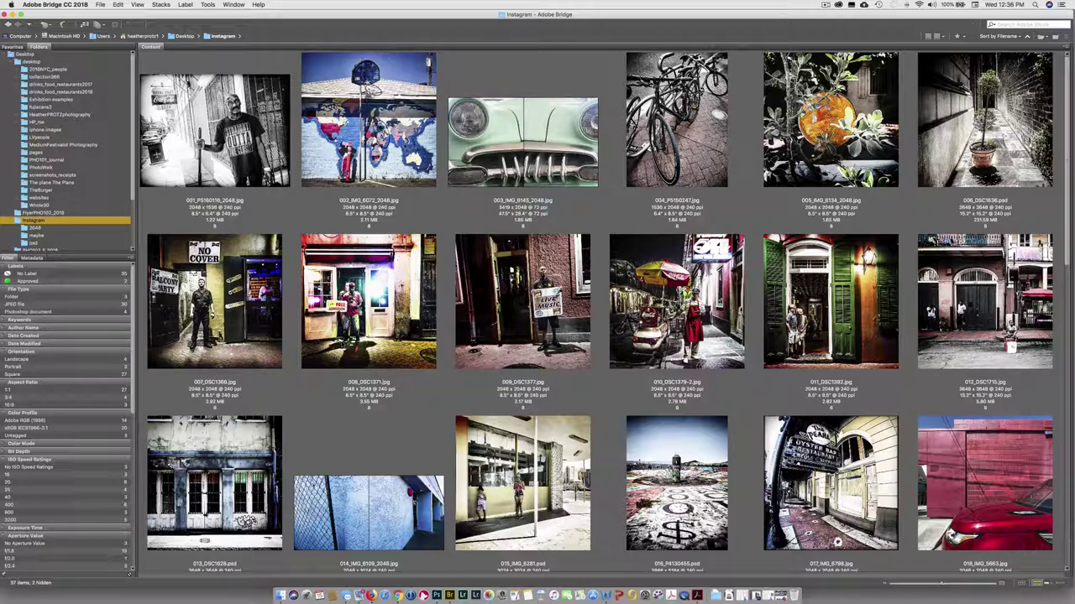